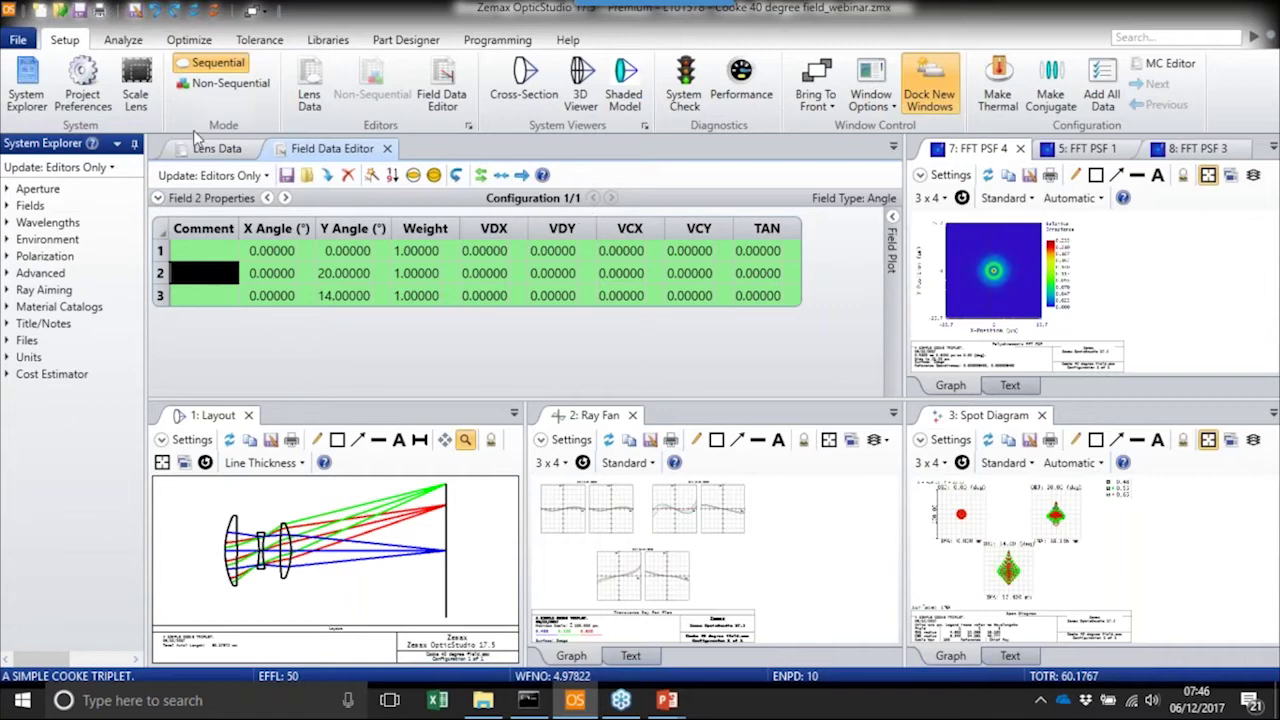
Enlarge the Field Data Editor and open the Current Field properties of field 3
{"action": "left_click", "coordinate": [199, 149]}
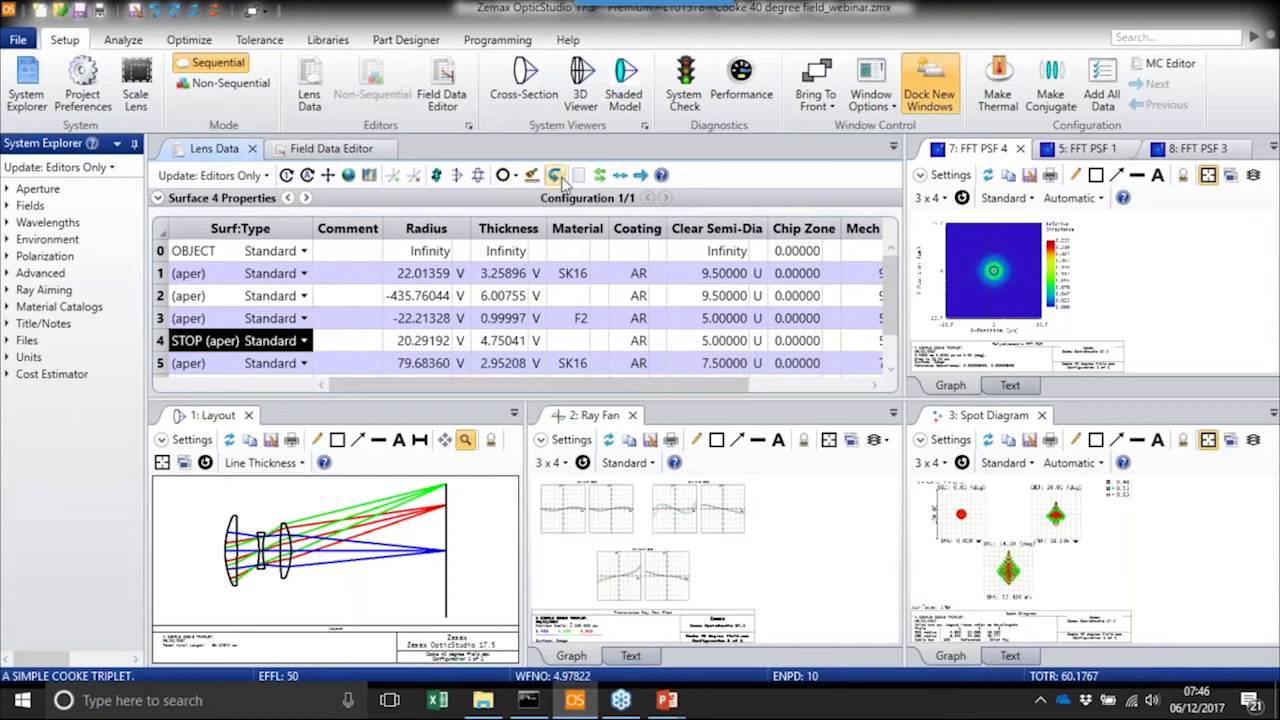
{"action": "left_click", "coordinate": [325, 150]}
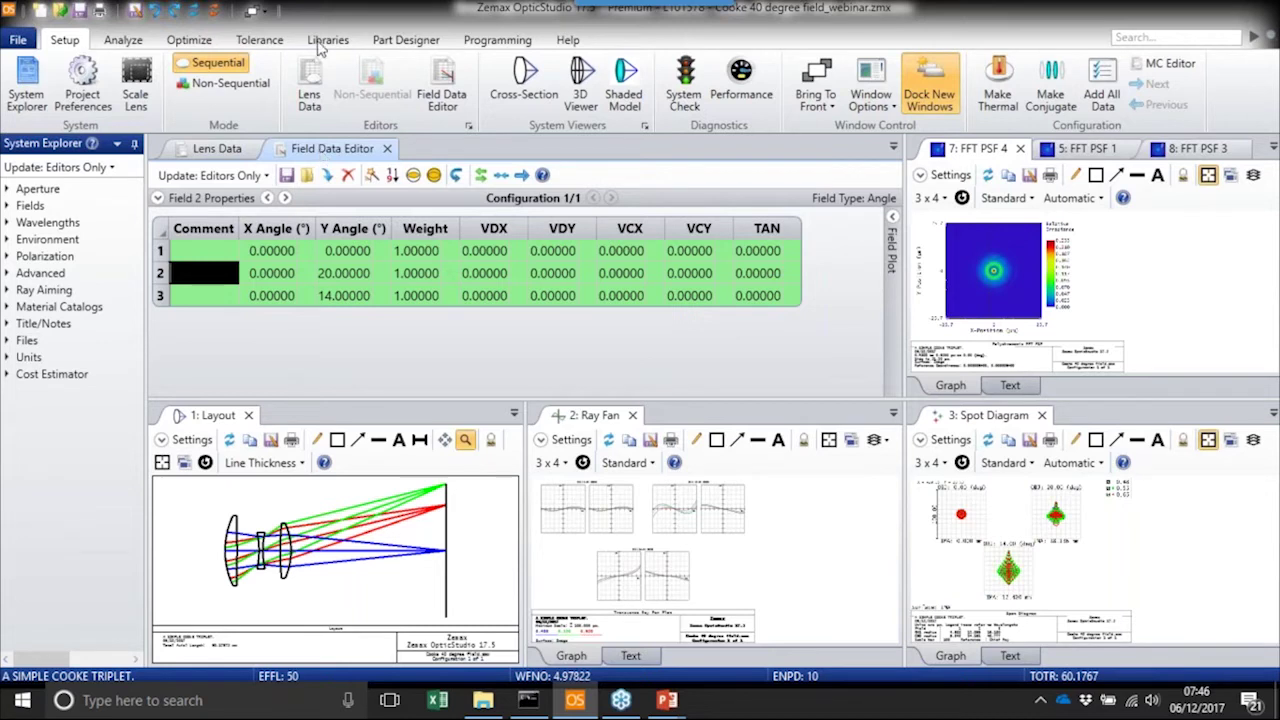
{"action": "left_click", "coordinate": [208, 295]}
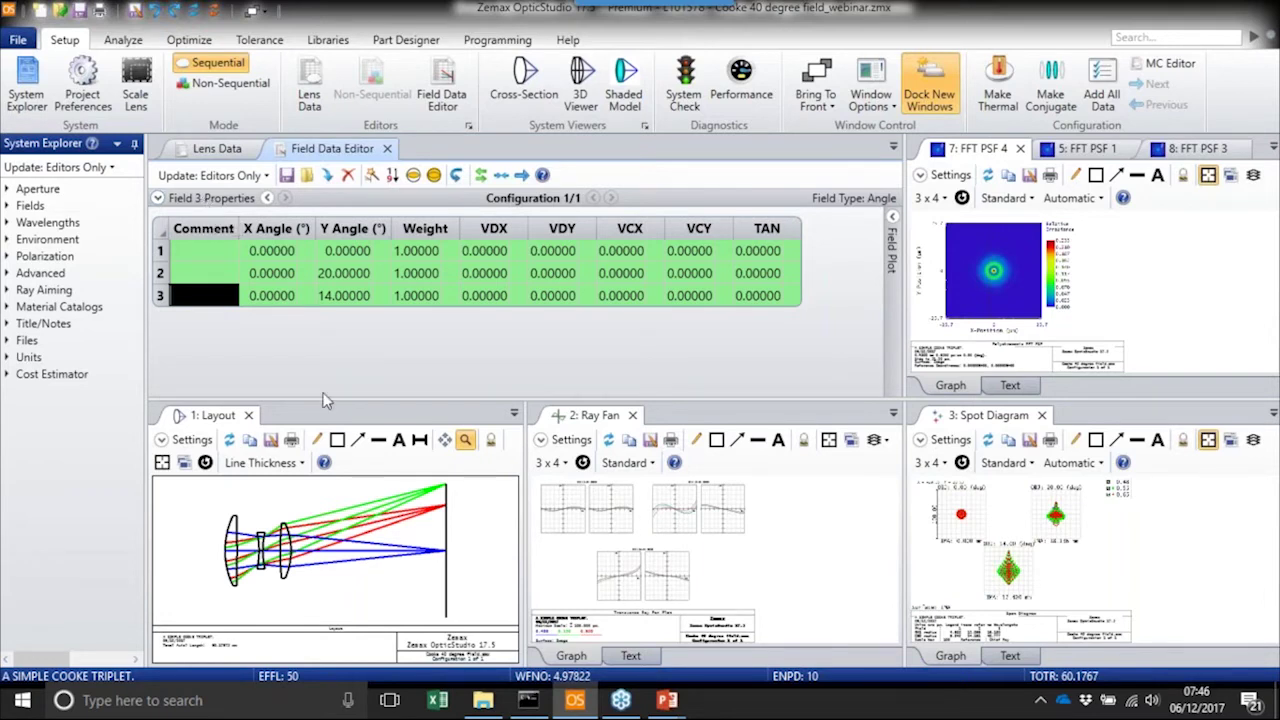
{"action": "left_click_drag", "start_coordinate": [321, 396], "coordinate": [321, 520]}
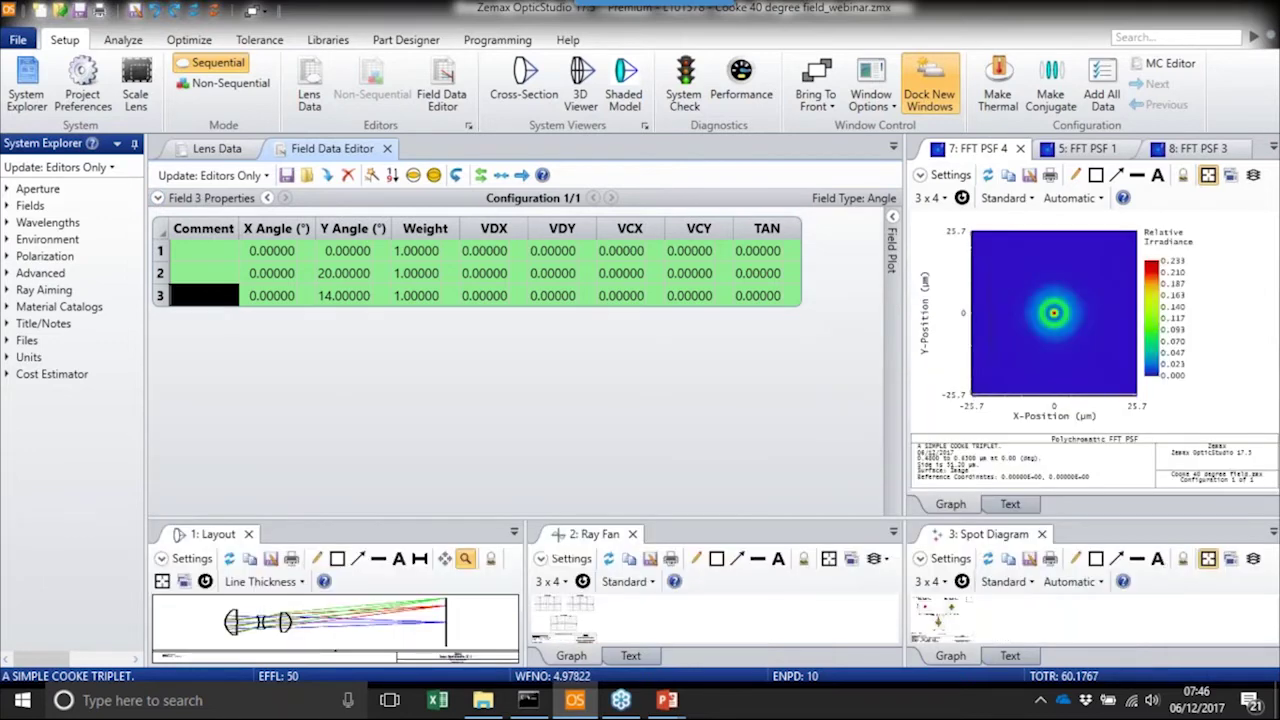
{"action": "left_click", "coordinate": [208, 200]}
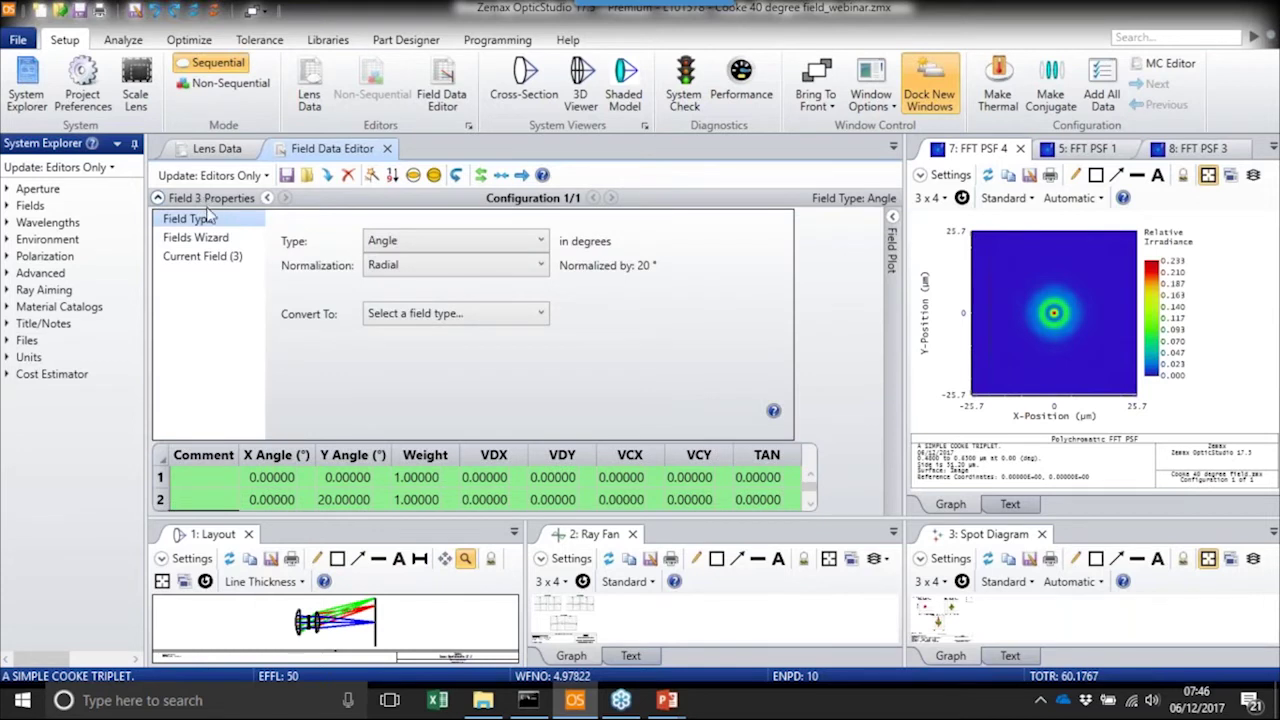
{"action": "left_click_drag", "start_coordinate": [253, 515], "coordinate": [260, 602]}
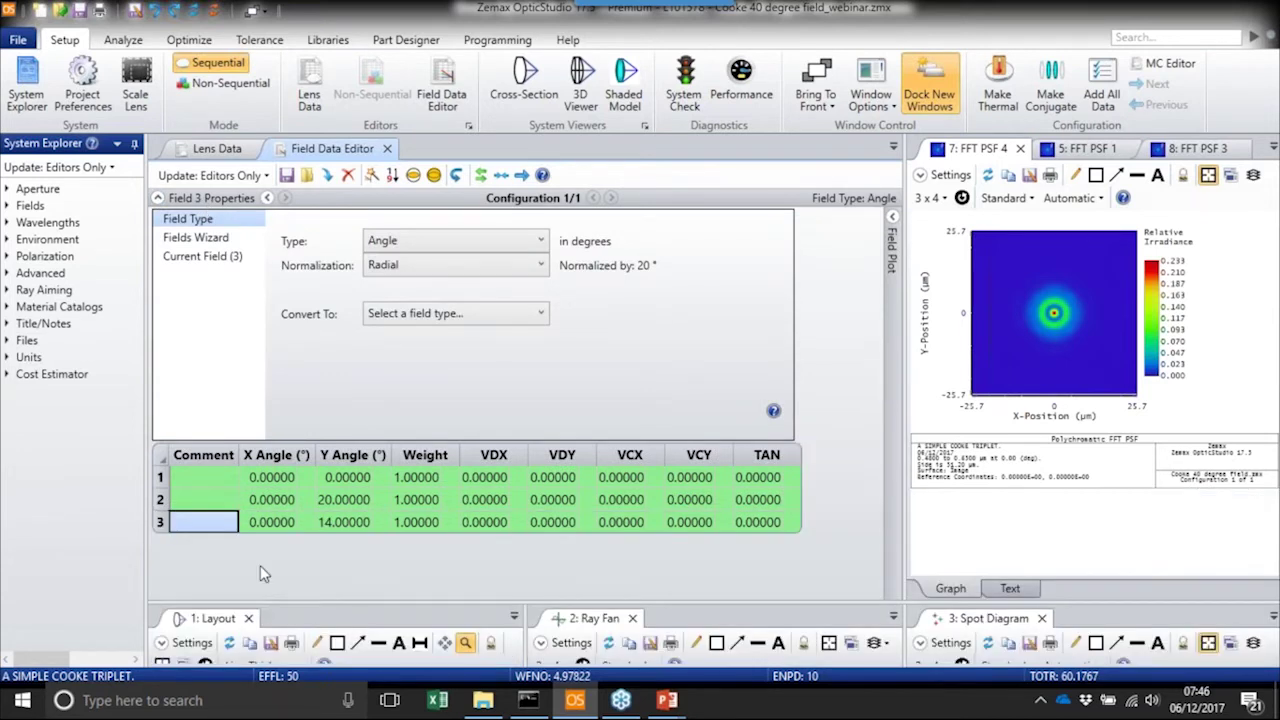
{"action": "left_click", "coordinate": [208, 257]}
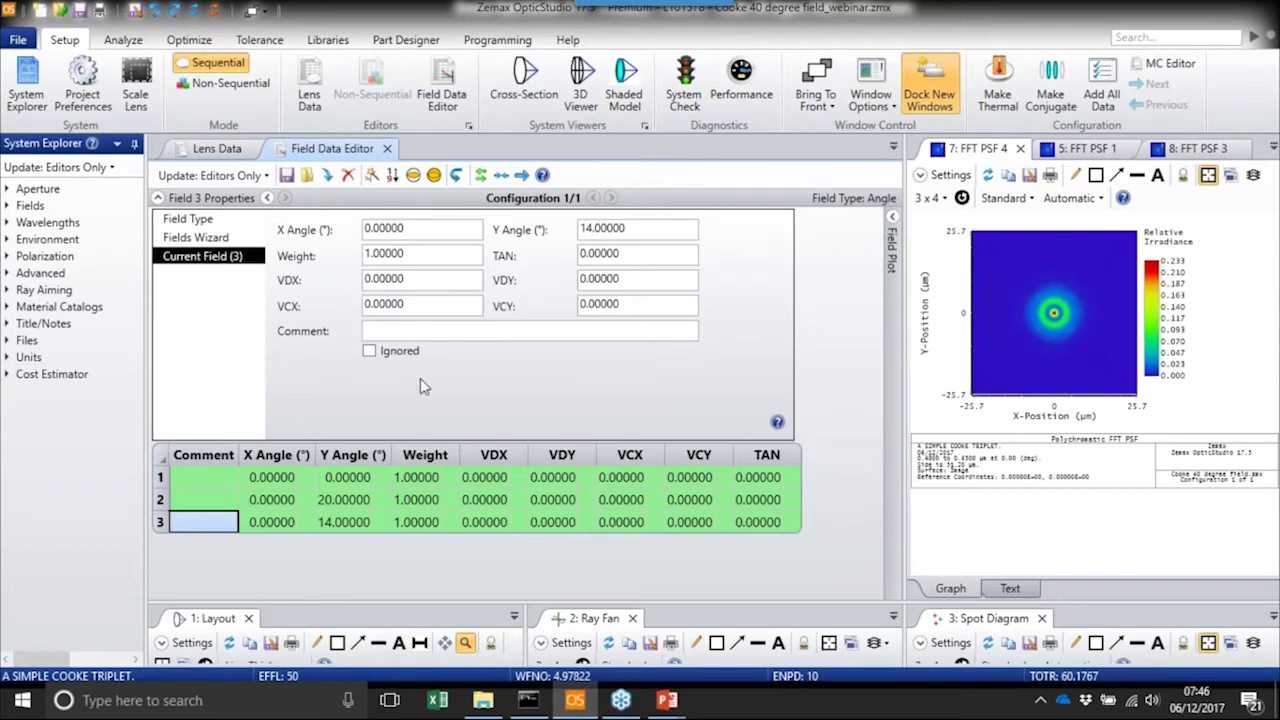
Mark field 3 as ignored, restore it to active use, and collapse its properties
{"action": "left_click", "coordinate": [369, 352]}
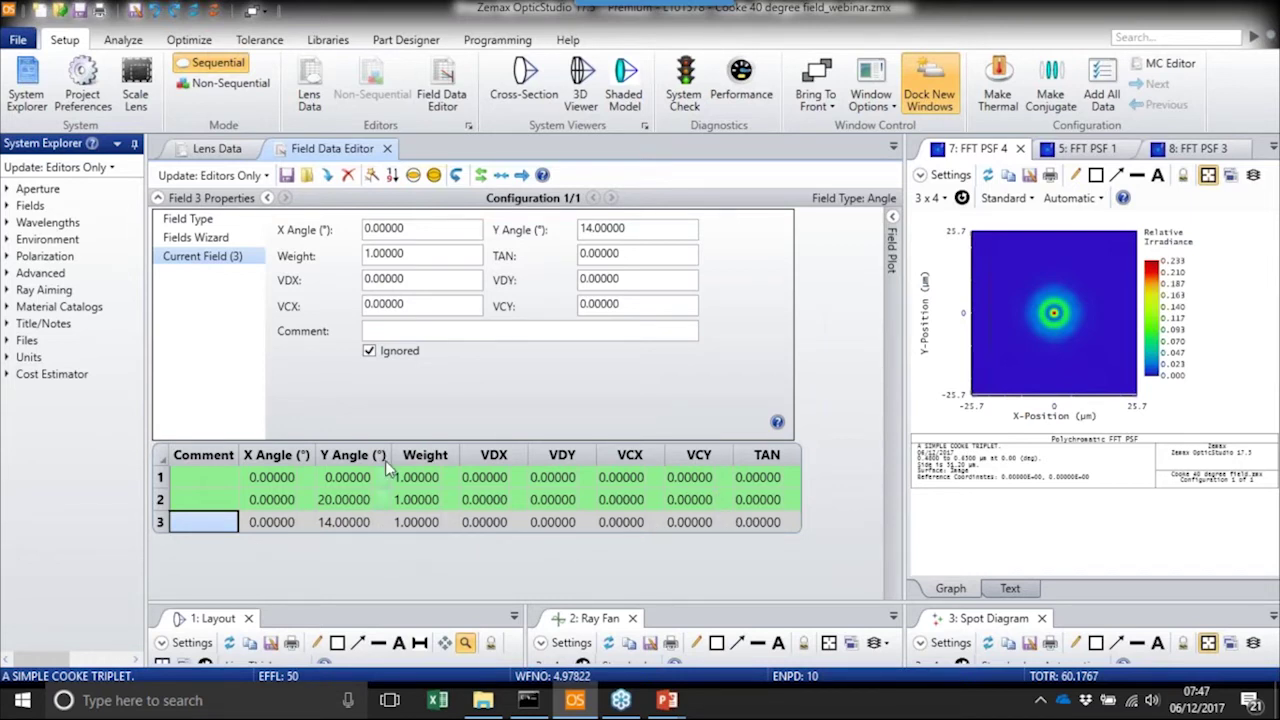
{"action": "left_click", "coordinate": [369, 354]}
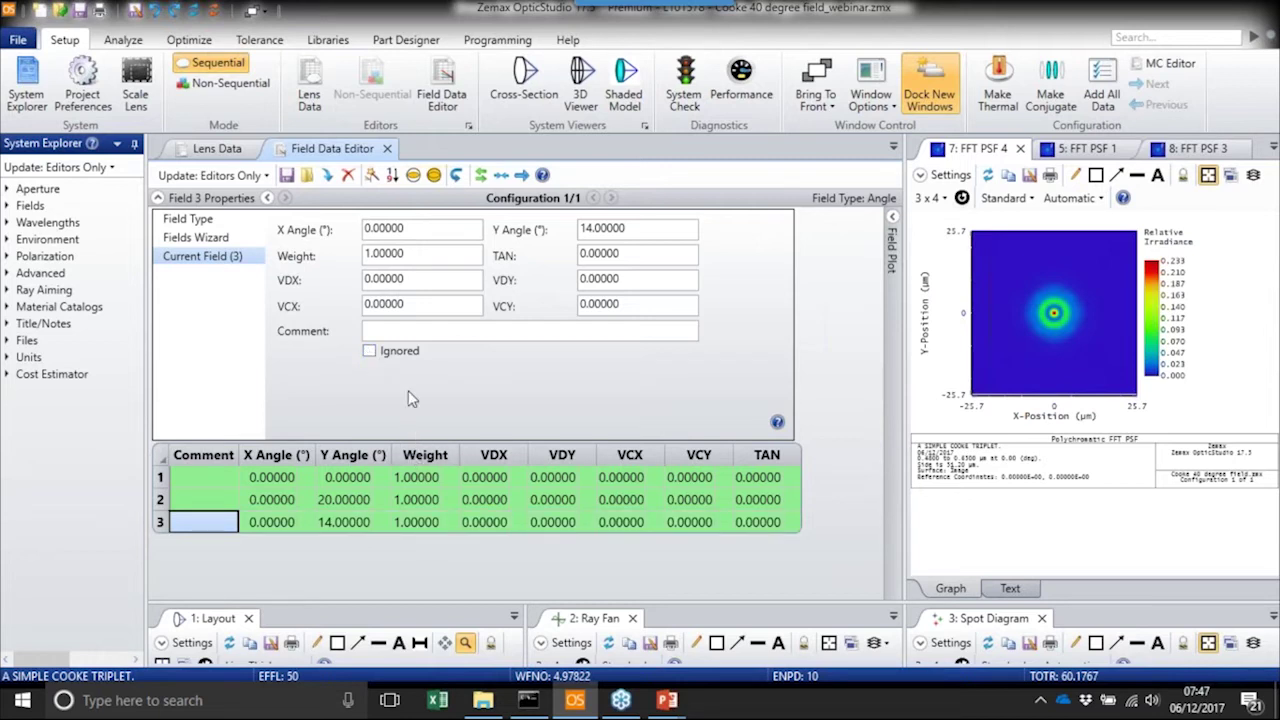
{"action": "left_click", "coordinate": [228, 200]}
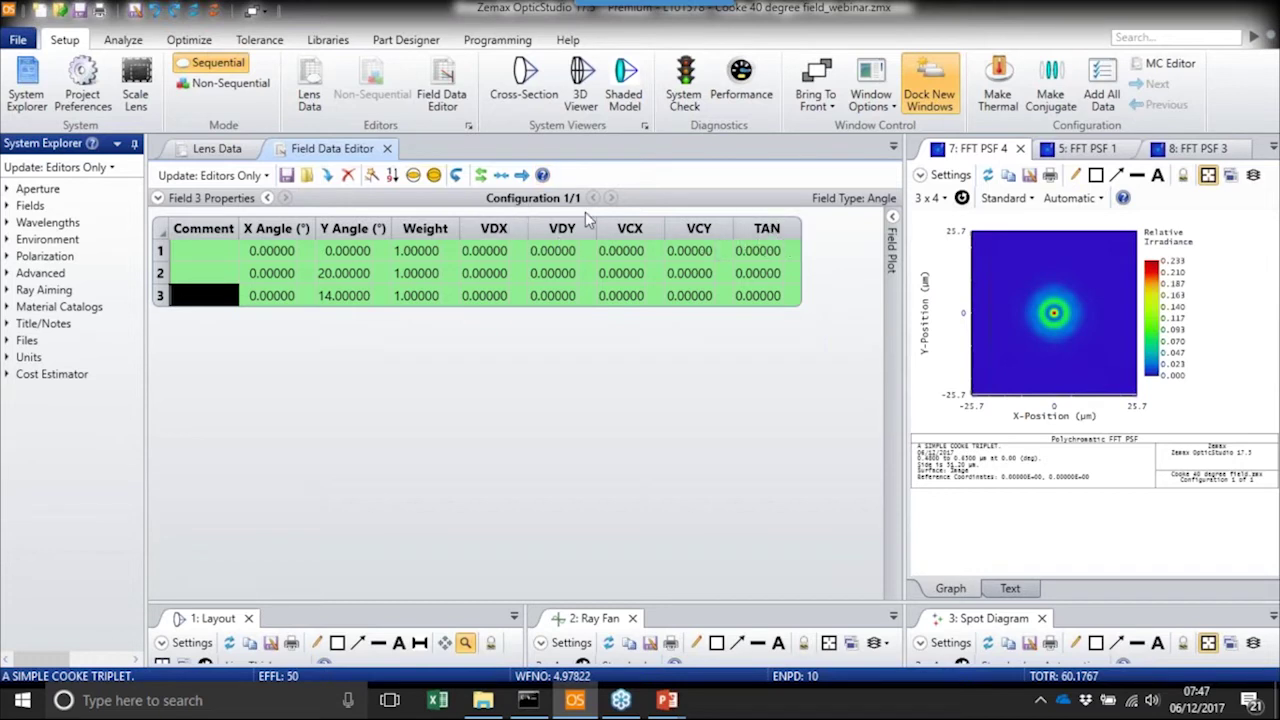
Set the weight of field 2 to 0.5
{"action": "left_click", "coordinate": [424, 282]}
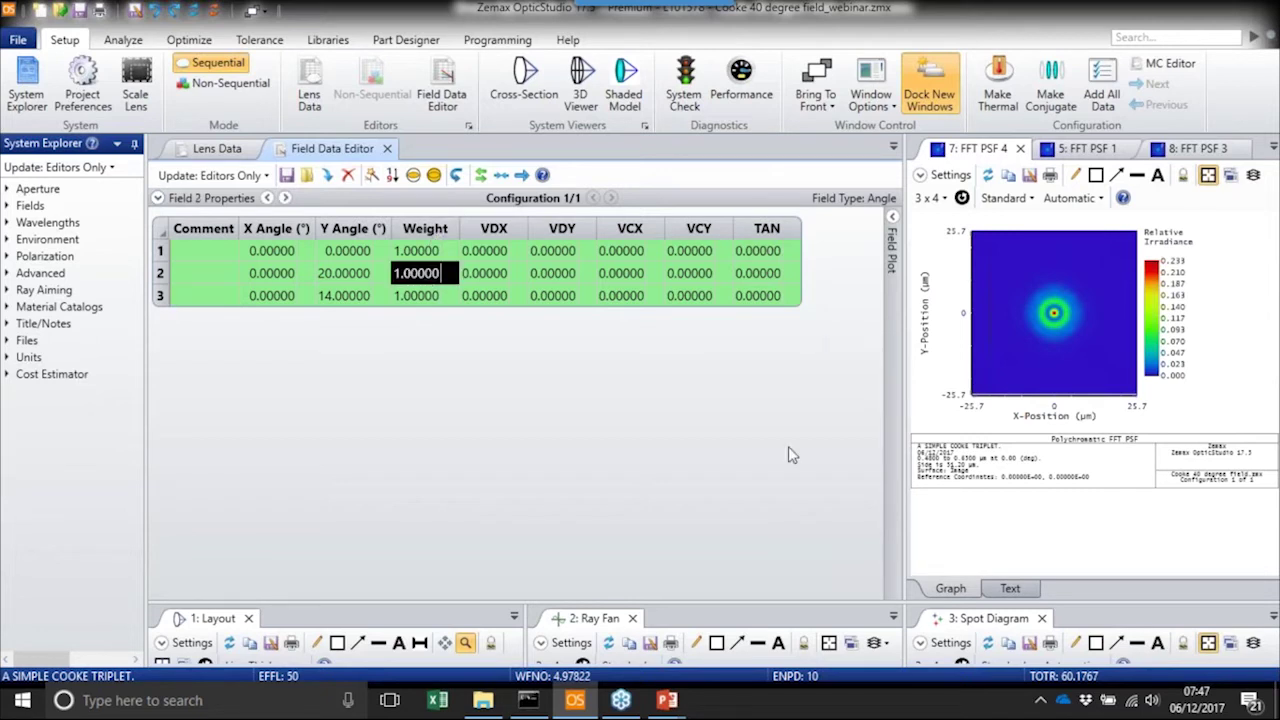
{"action": "type", "text": "0.5"}
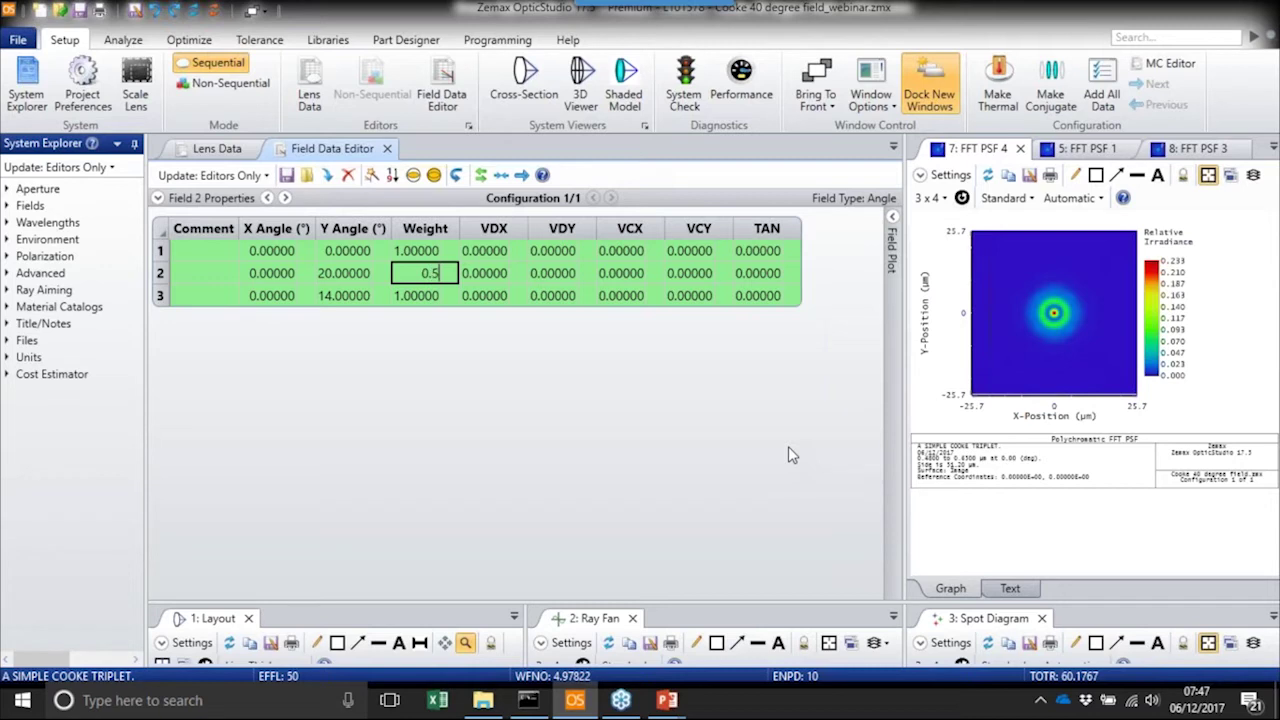
{"action": "key", "text": "Return"}
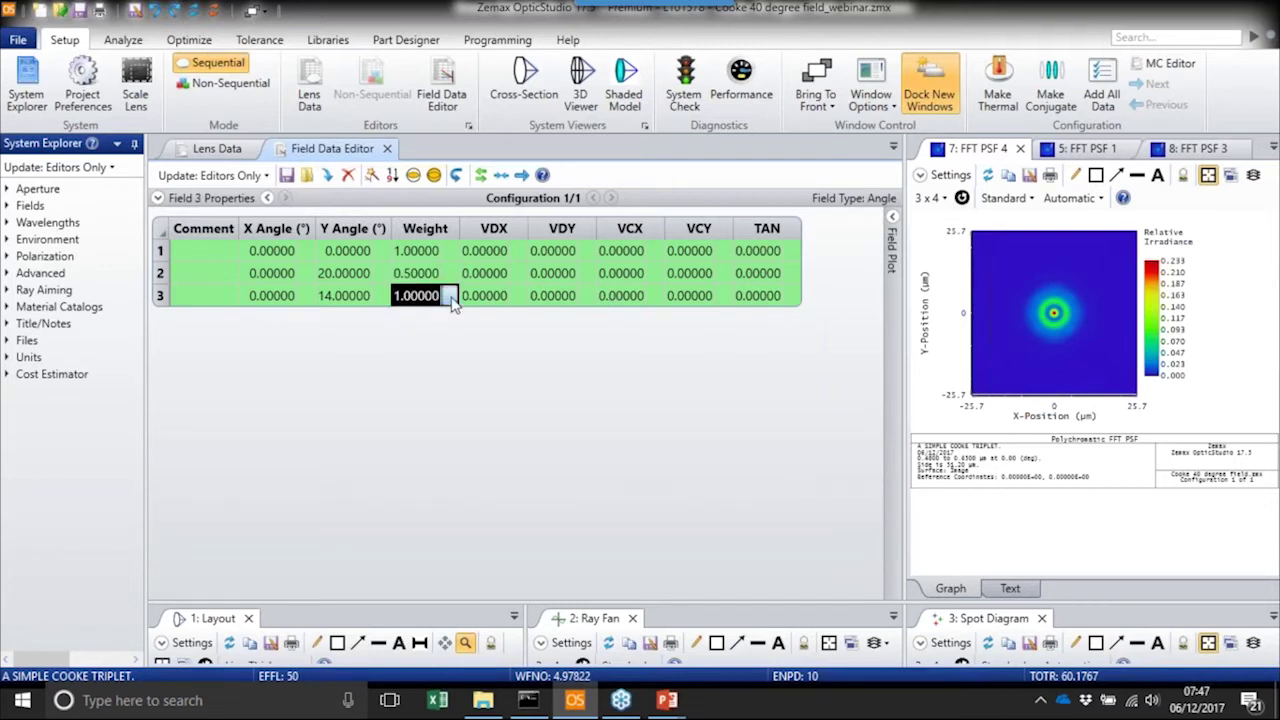
Apply a Pickup solve to the weight of field 3 that takes its value from field 2
{"action": "left_click", "coordinate": [450, 297]}
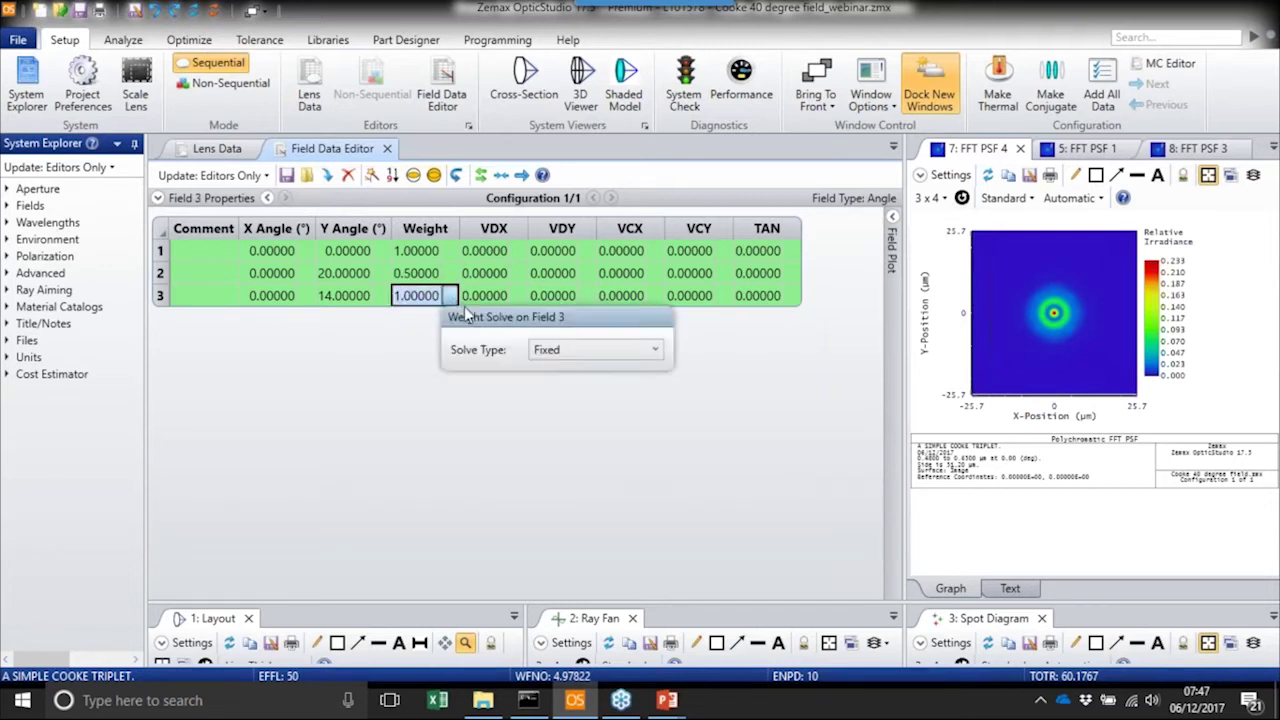
{"action": "left_click", "coordinate": [549, 352]}
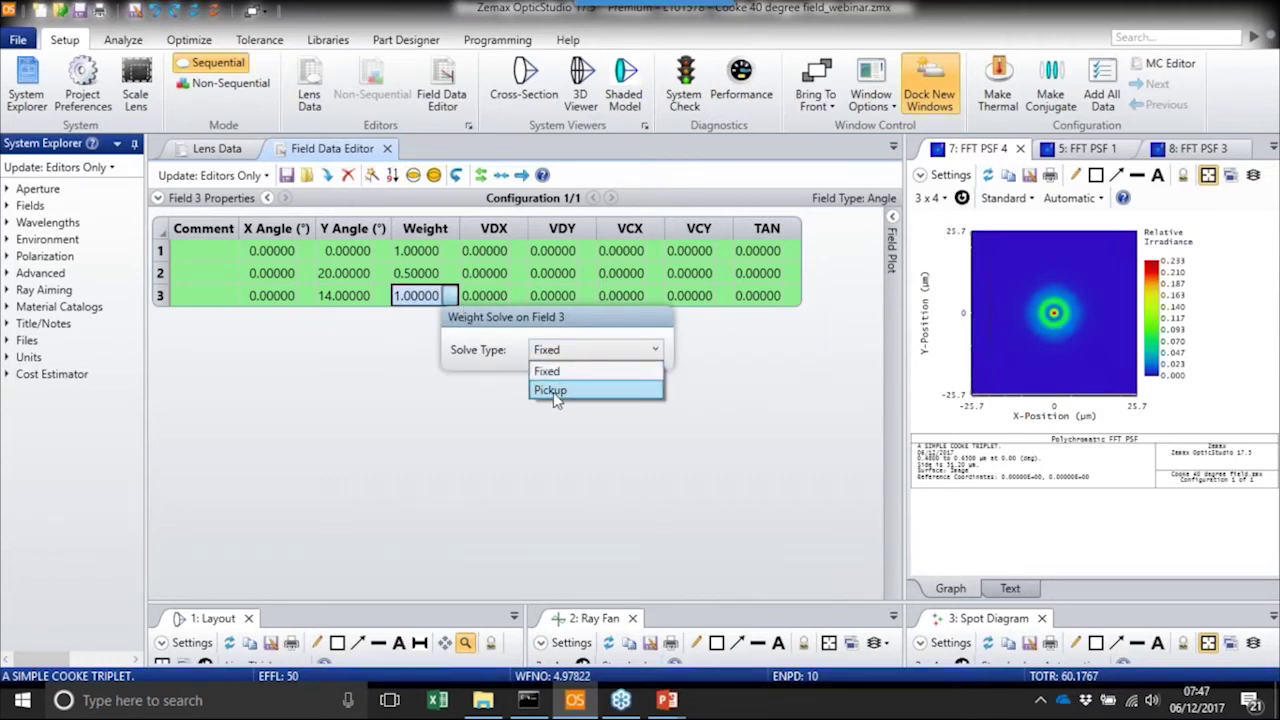
{"action": "left_click", "coordinate": [553, 392]}
{"action": "double_click", "coordinate": [571, 379]}
{"action": "type", "text": "2"}
{"action": "key", "text": "Return"}
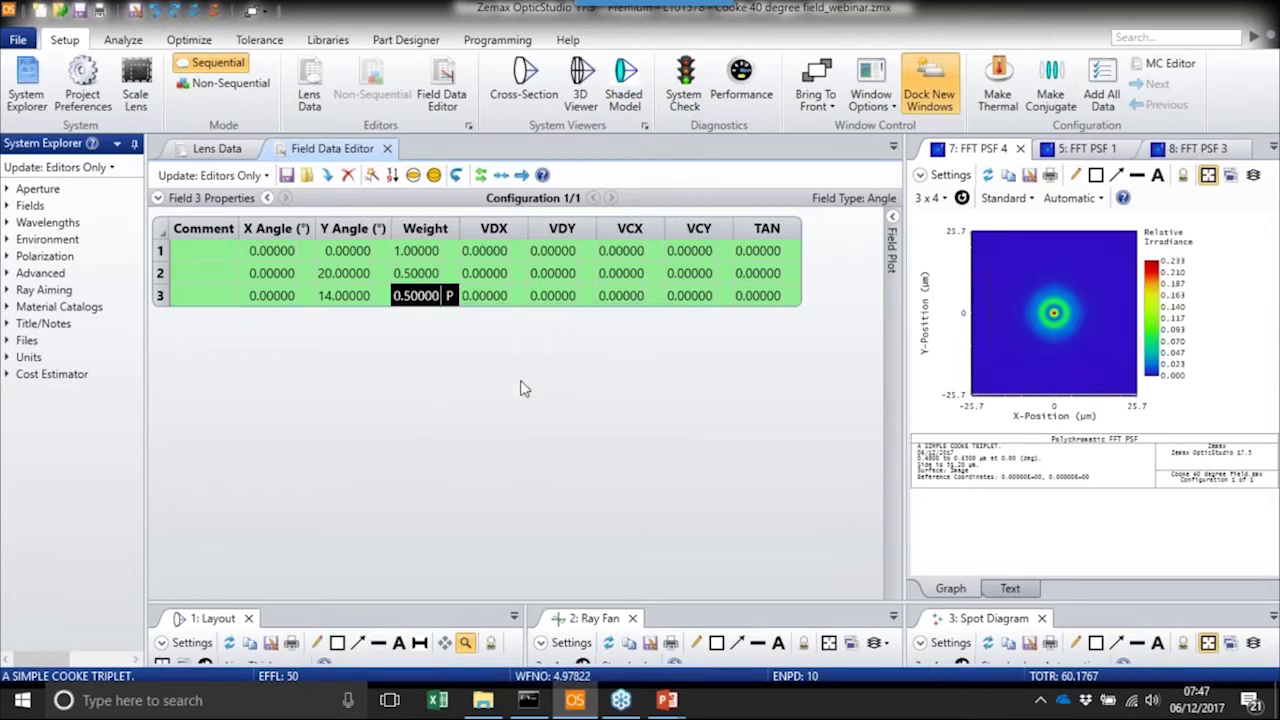
Set the weight of field 2 back to 1
{"action": "left_click", "coordinate": [405, 279]}
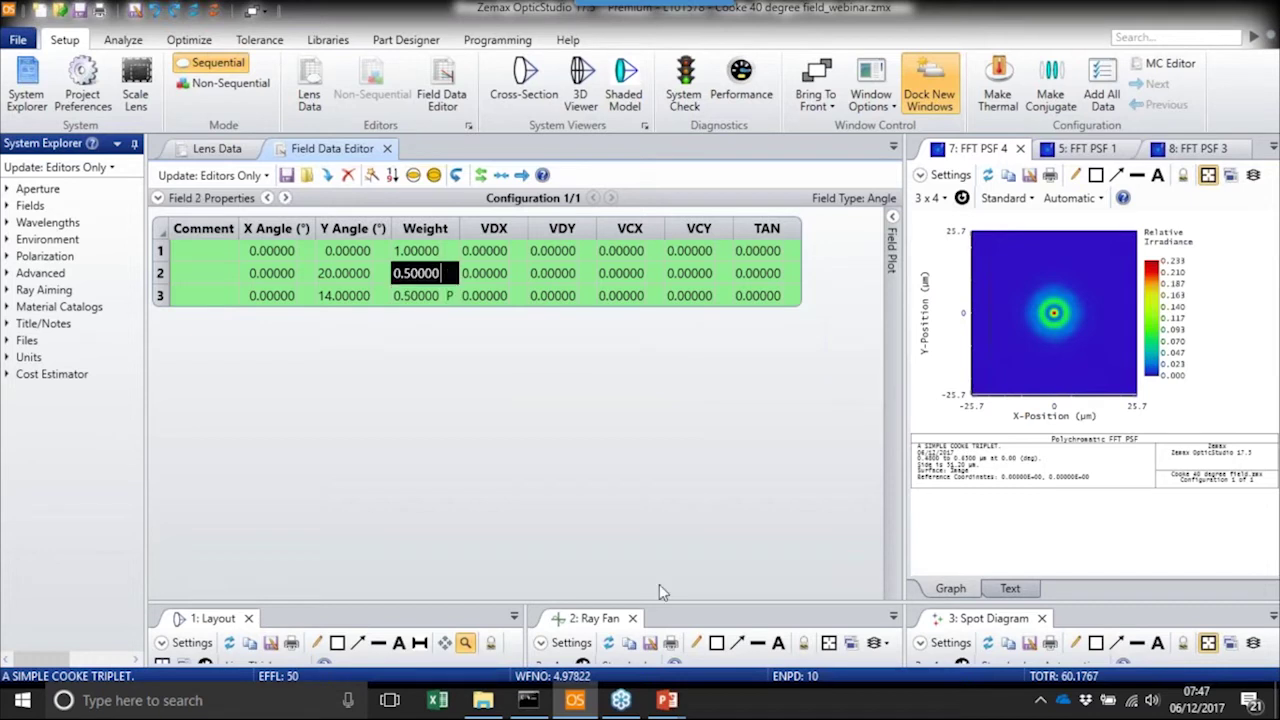
{"action": "type", "text": "1"}
{"action": "key", "text": "Return"}
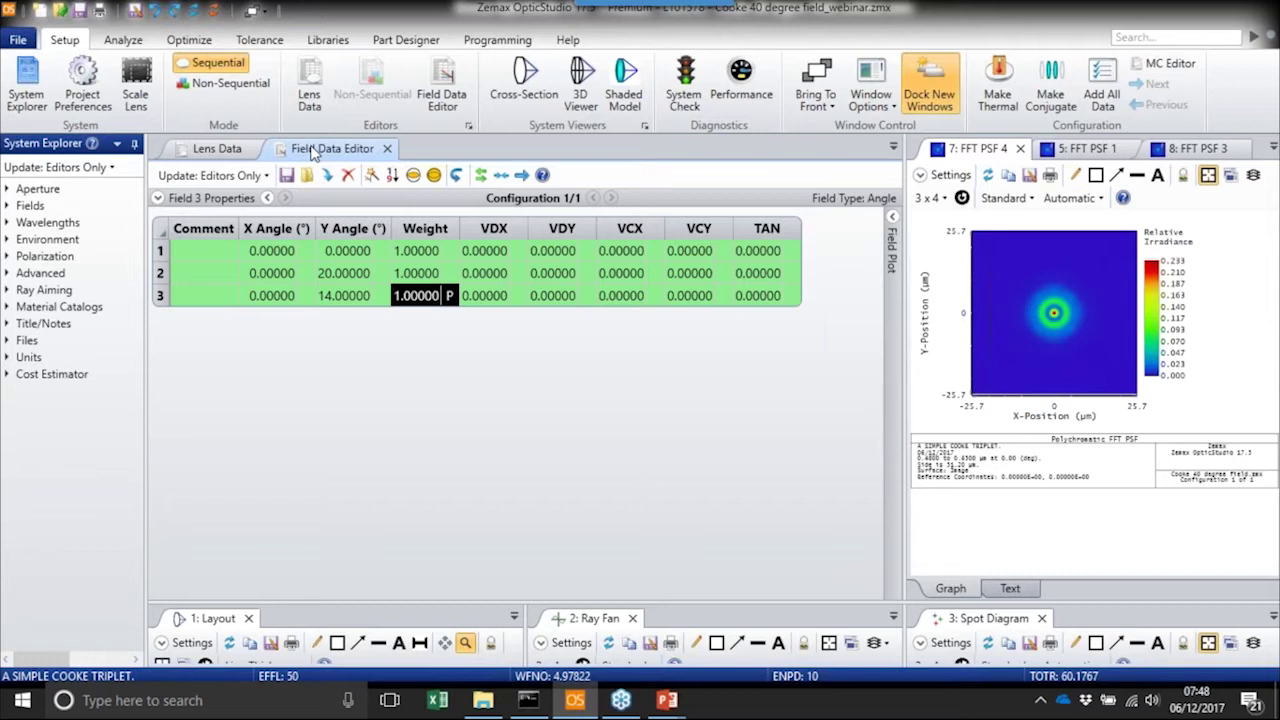
{"action": "key", "text": "Return"}
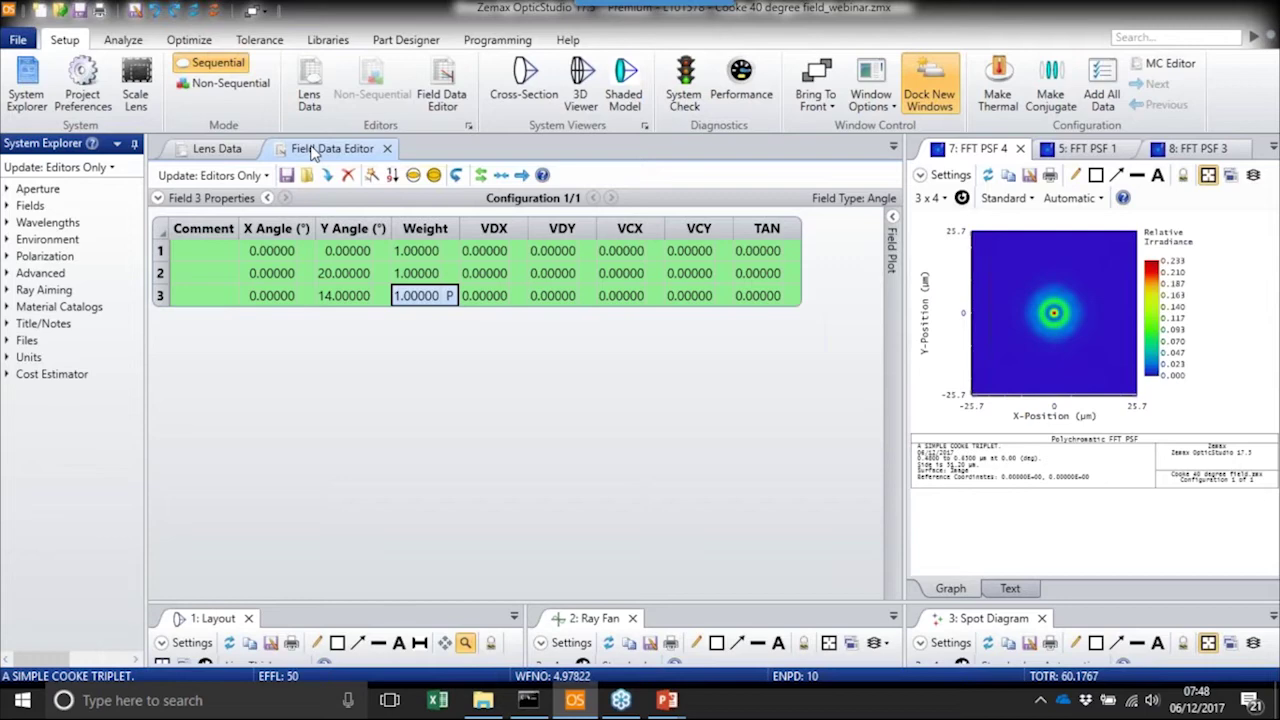
Undock and enlarge the Field Data Editor, and show the Field Plot at a closer zoom
{"action": "left_click_drag", "start_coordinate": [313, 150], "coordinate": [124, 108]}
{"action": "left_click_drag", "start_coordinate": [857, 478], "coordinate": [1238, 612]}
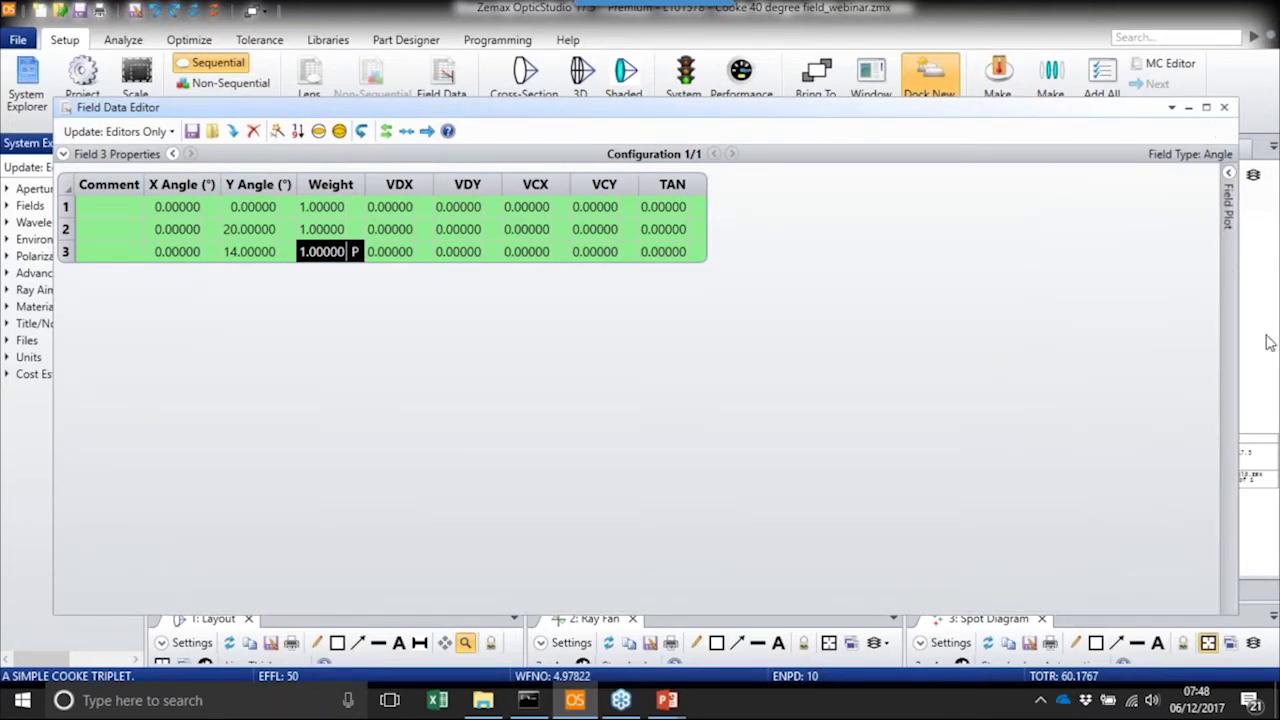
{"action": "left_click", "coordinate": [1229, 176]}
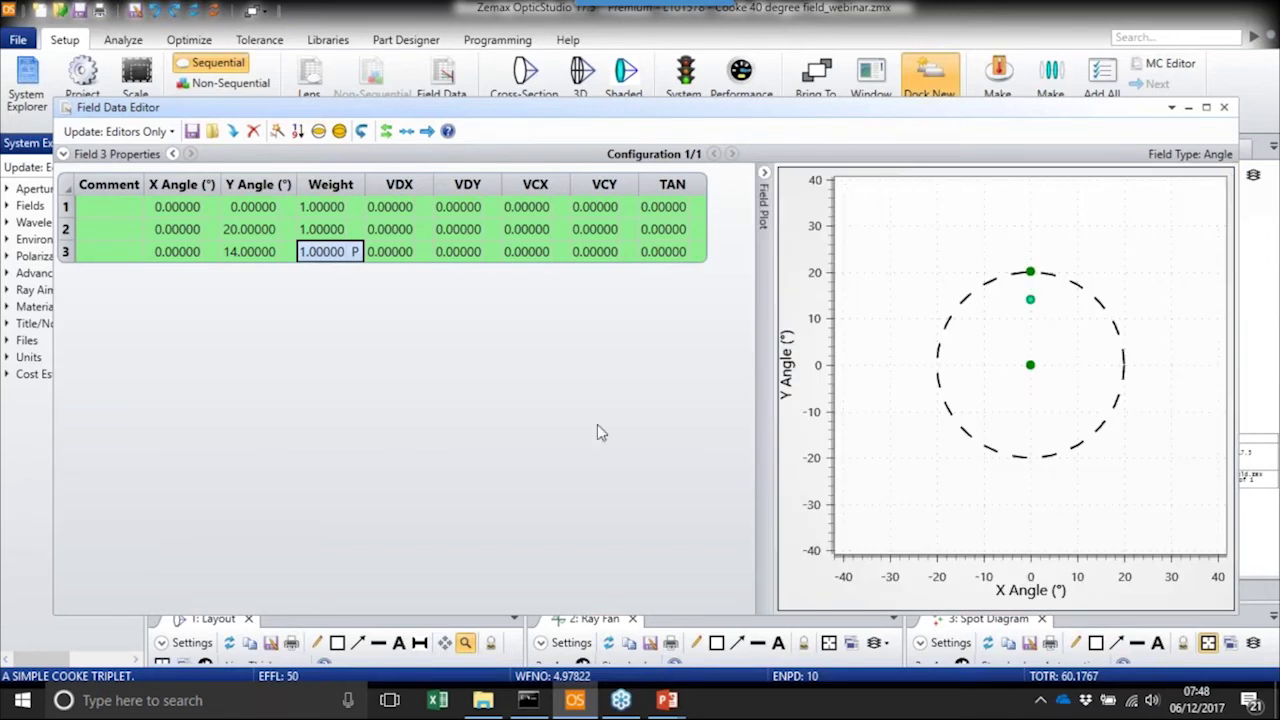
{"action": "scroll", "coordinate": [1040, 320], "scroll_direction": "down", "scroll_amount": 2}
{"action": "scroll", "coordinate": [1037, 345], "scroll_direction": "up", "scroll_amount": 3}
{"action": "scroll", "coordinate": [1037, 351], "scroll_direction": "down", "scroll_amount": 1}
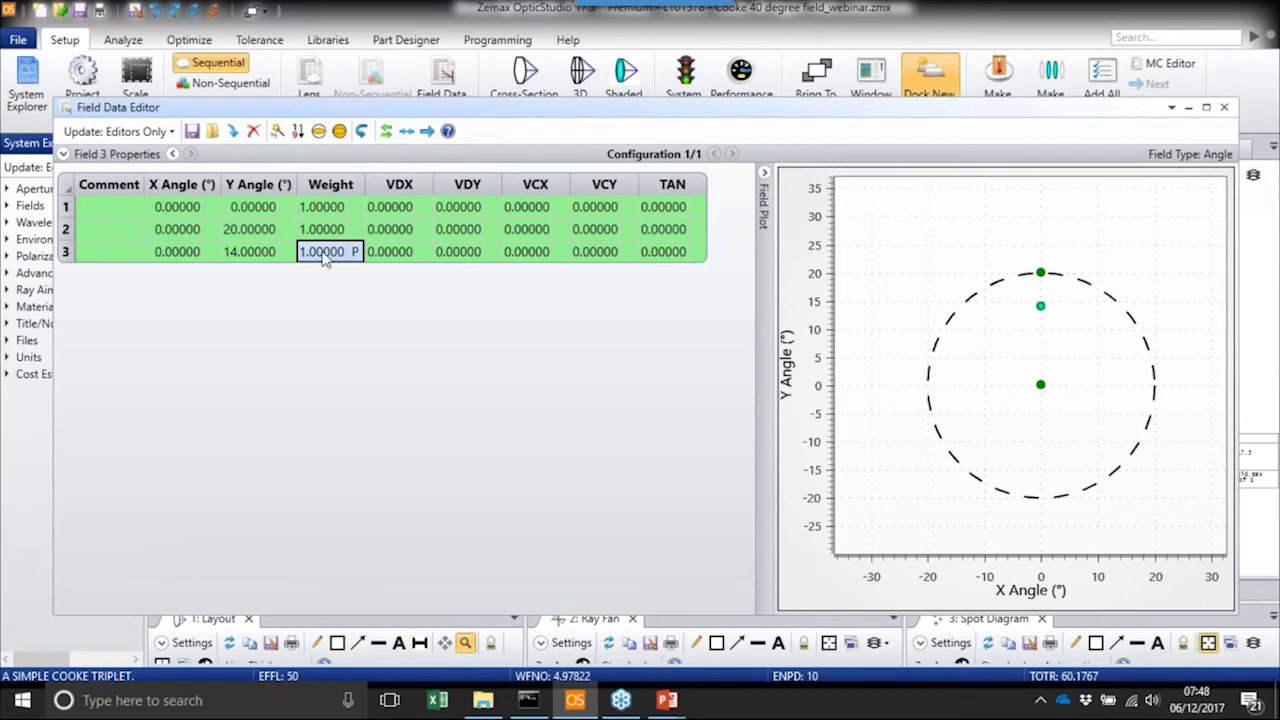
Step through the three fields in the table to locate each one in the Field Plot
{"action": "double_click", "coordinate": [324, 252]}
{"action": "key", "text": "Up"}
{"action": "key", "text": "Up"}
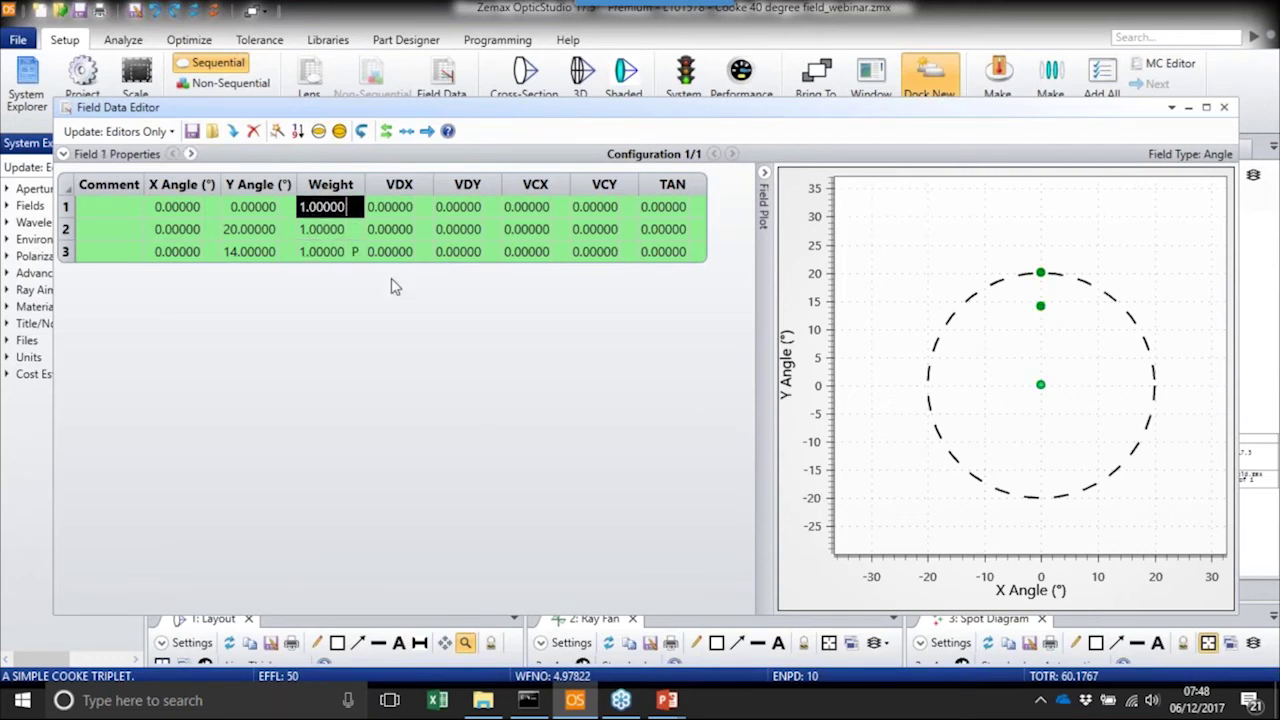
{"action": "key", "text": "Down"}
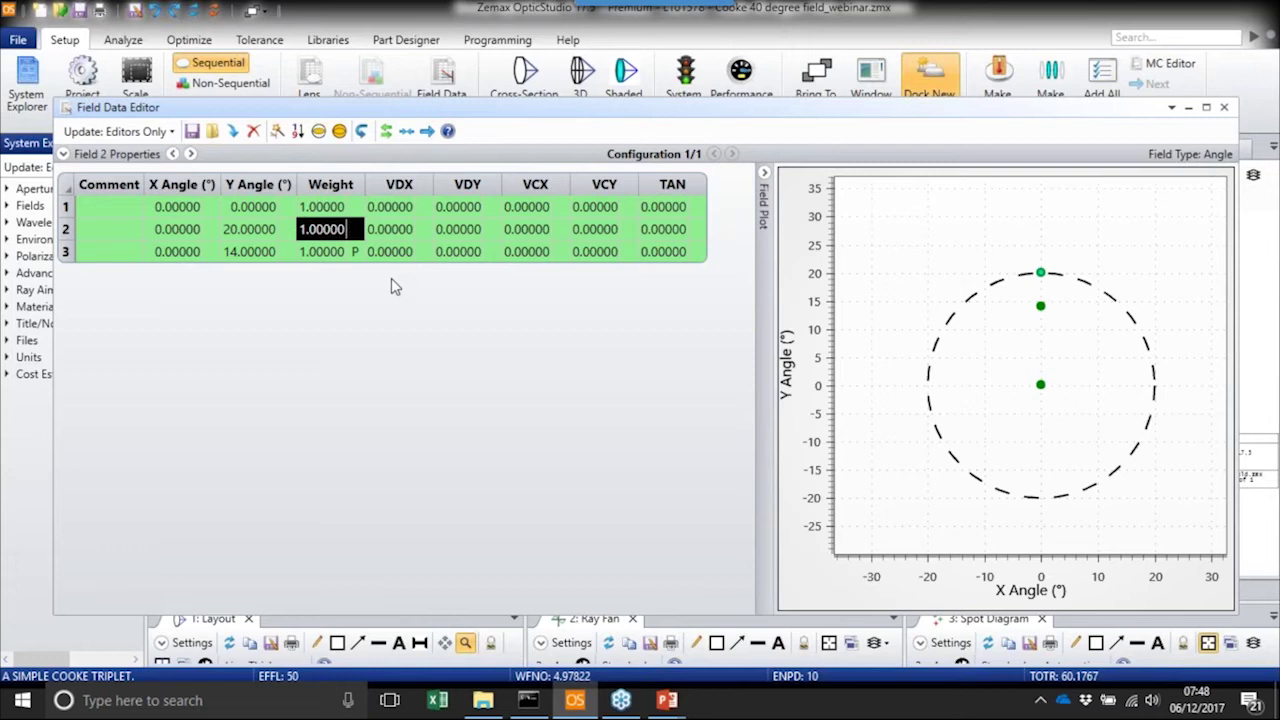
{"action": "key", "text": "Down"}
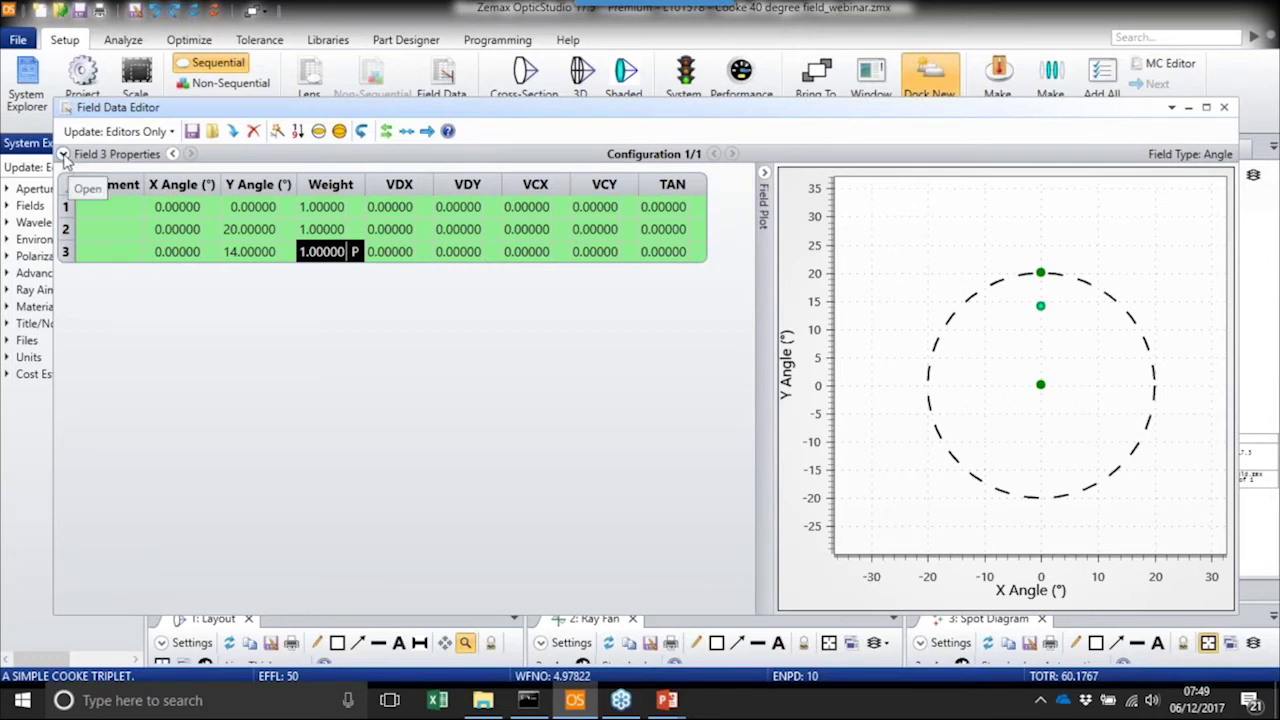
Set up the Fields Wizard with a Grid distribution of 5 Y fields by 5 X fields
{"action": "left_click", "coordinate": [62, 155]}
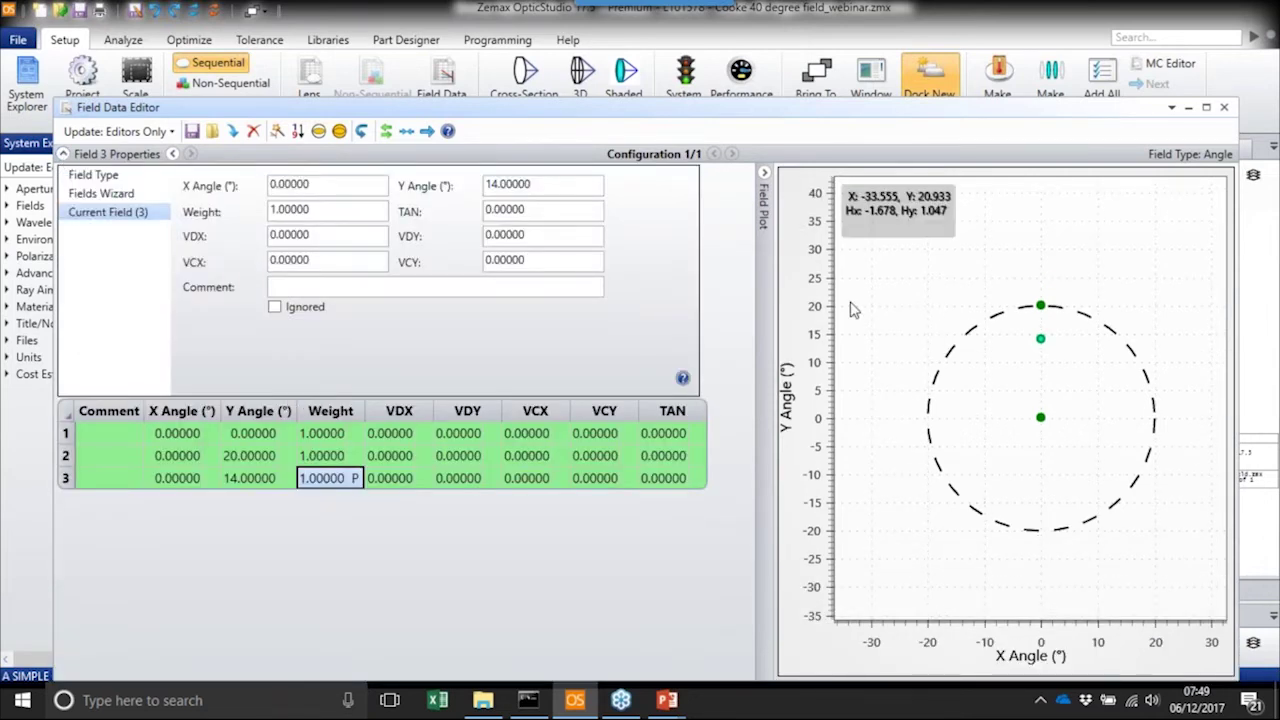
{"action": "left_click", "coordinate": [102, 193]}
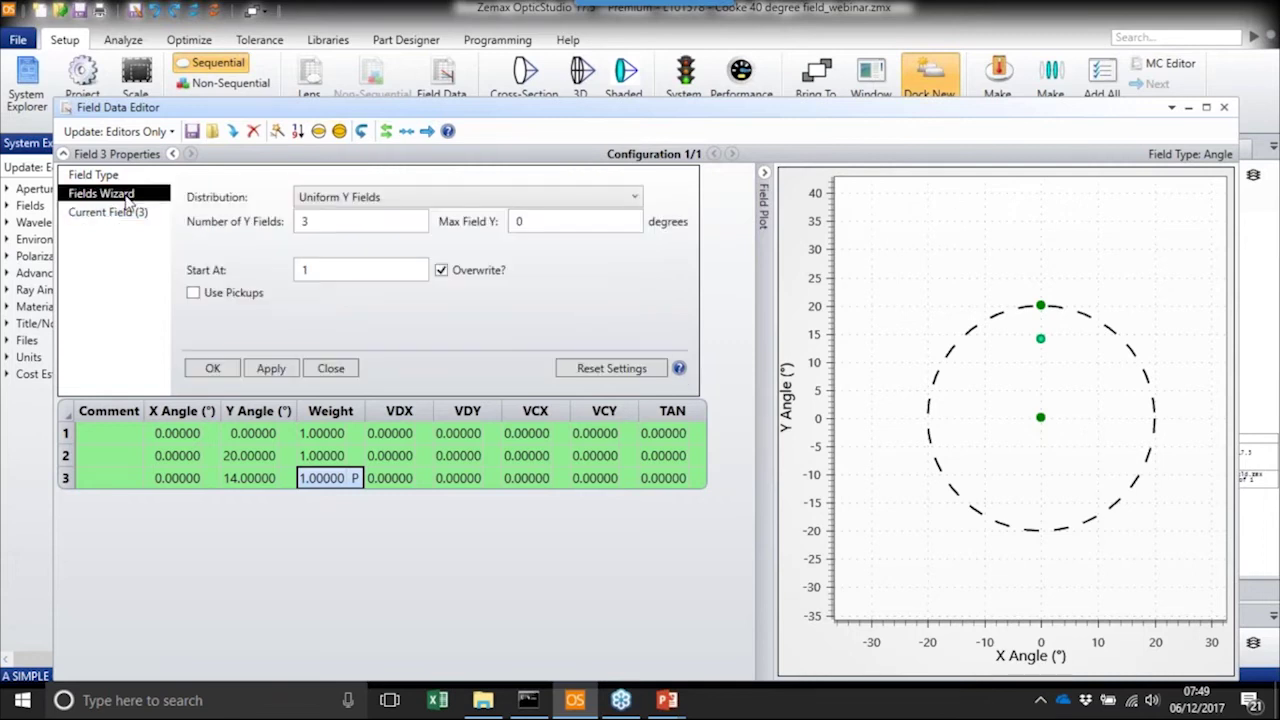
{"action": "left_click", "coordinate": [460, 200]}
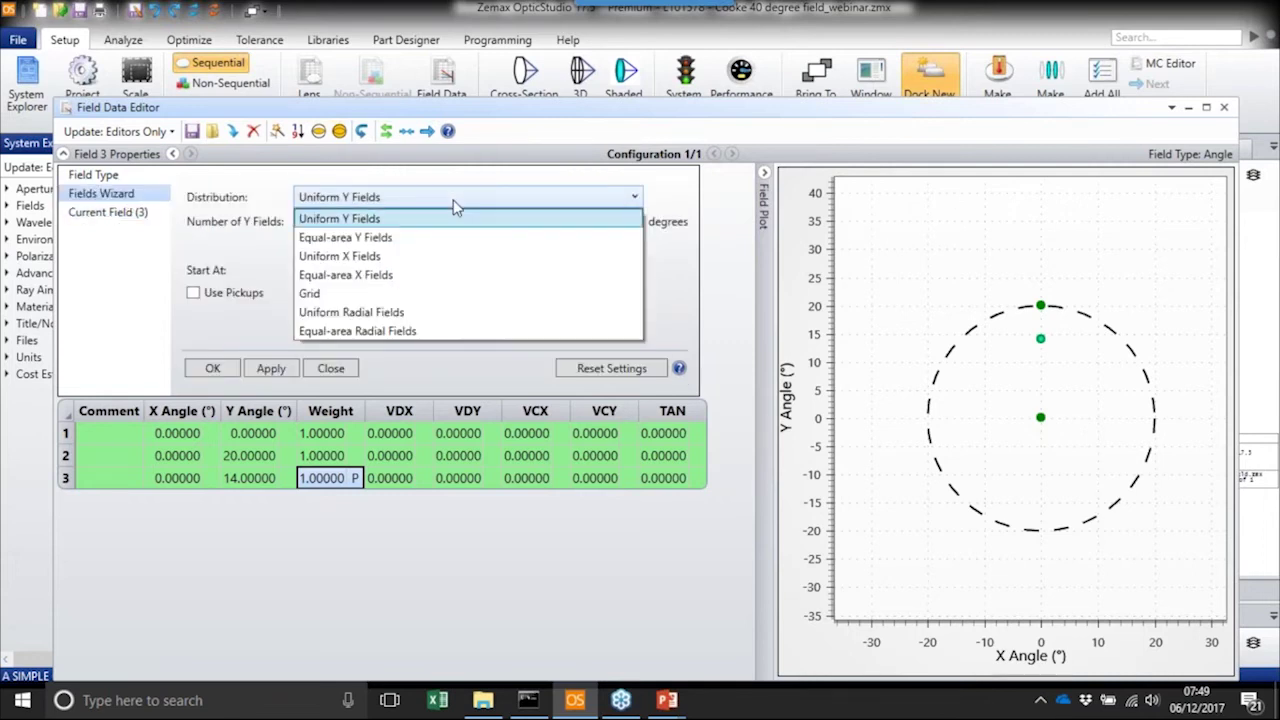
{"action": "left_click", "coordinate": [382, 295]}
{"action": "key", "text": "Tab"}
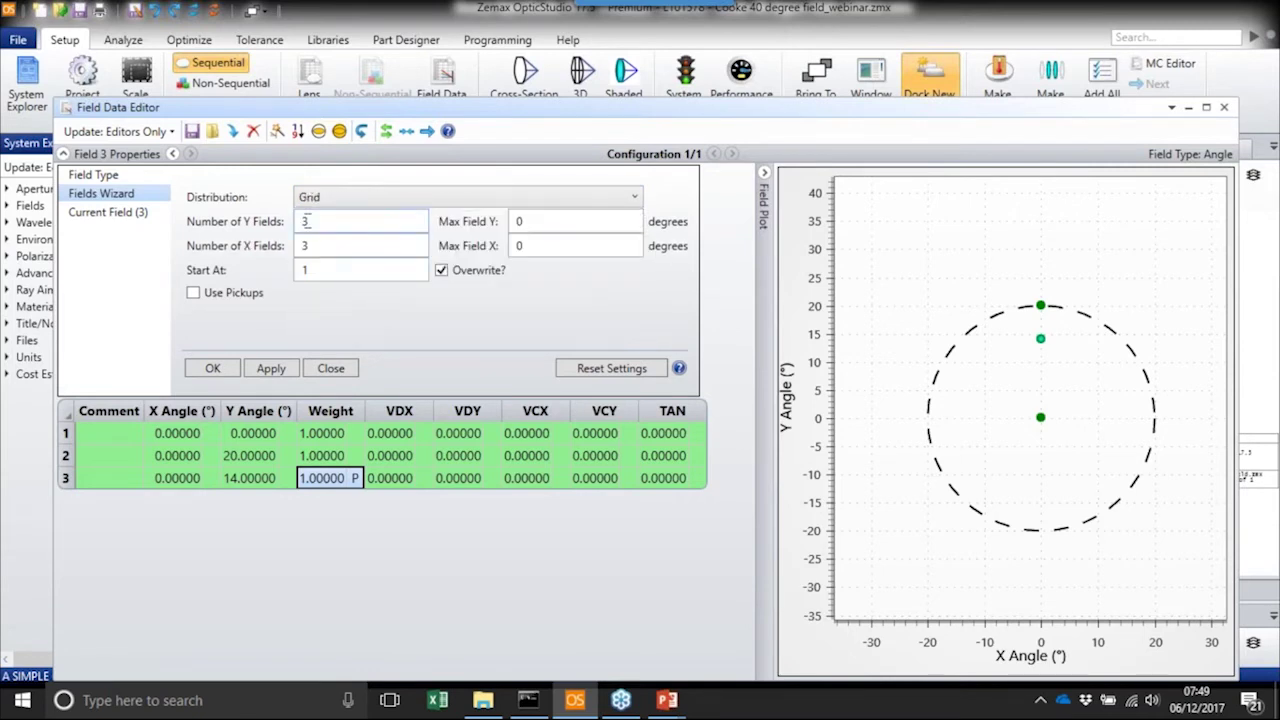
{"action": "type", "text": "5"}
{"action": "key", "text": "Tab"}
{"action": "type", "text": "5"}
Set Max Field Y to 15 degrees and Max Field X to 10 degrees, and generate the field grid
{"action": "left_click_drag", "start_coordinate": [540, 224], "coordinate": [506, 227]}
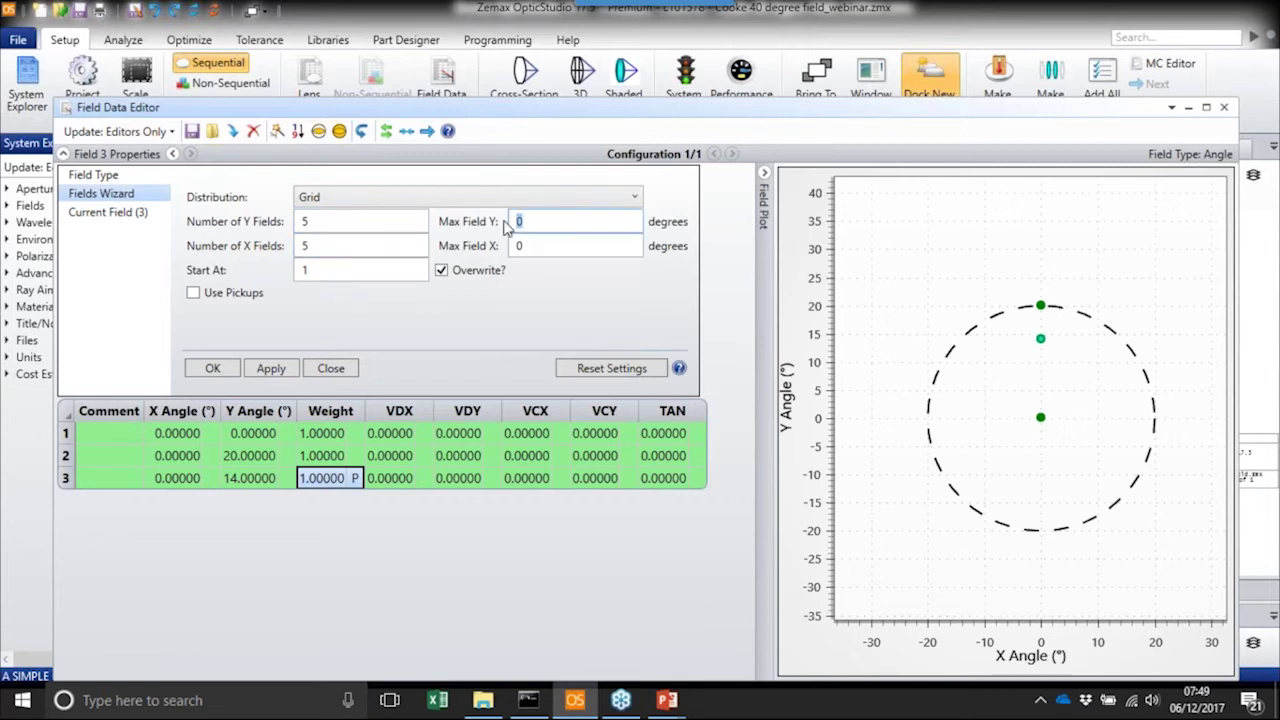
{"action": "type", "text": "15"}
{"action": "double_click", "coordinate": [519, 247]}
{"action": "type", "text": "10"}
{"action": "left_click", "coordinate": [272, 369]}
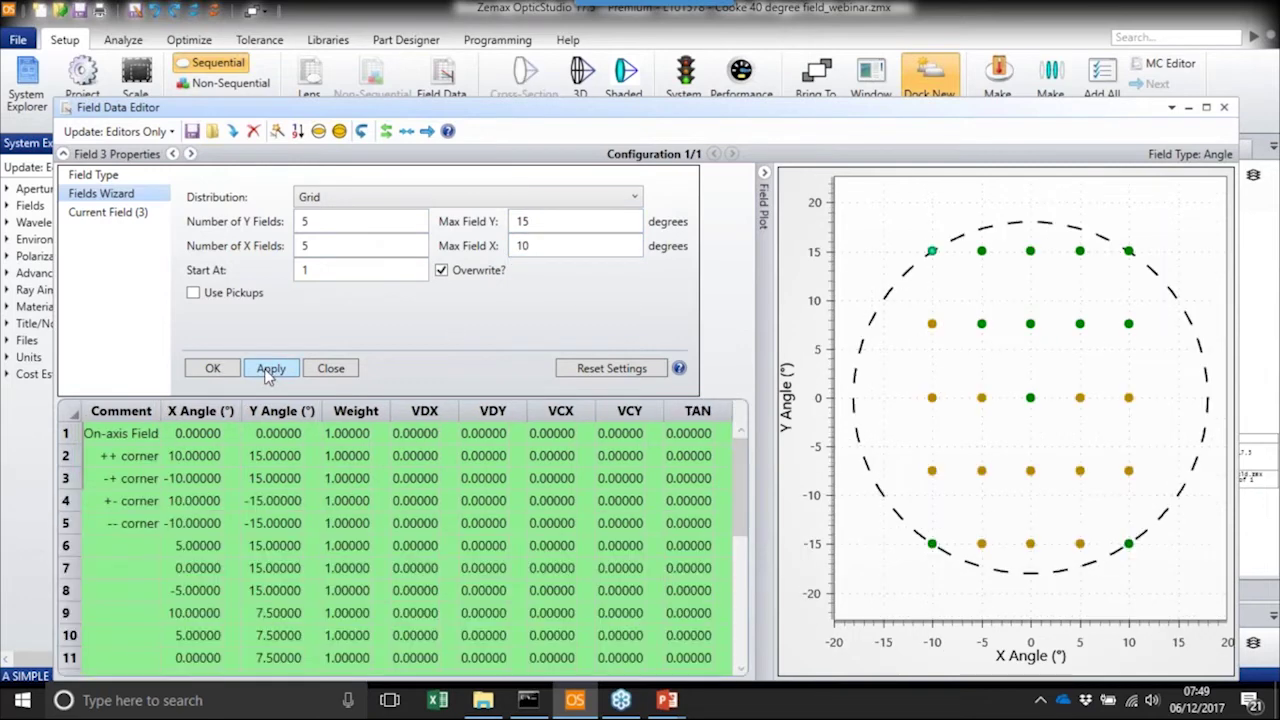
{"action": "left_click", "coordinate": [213, 369]}
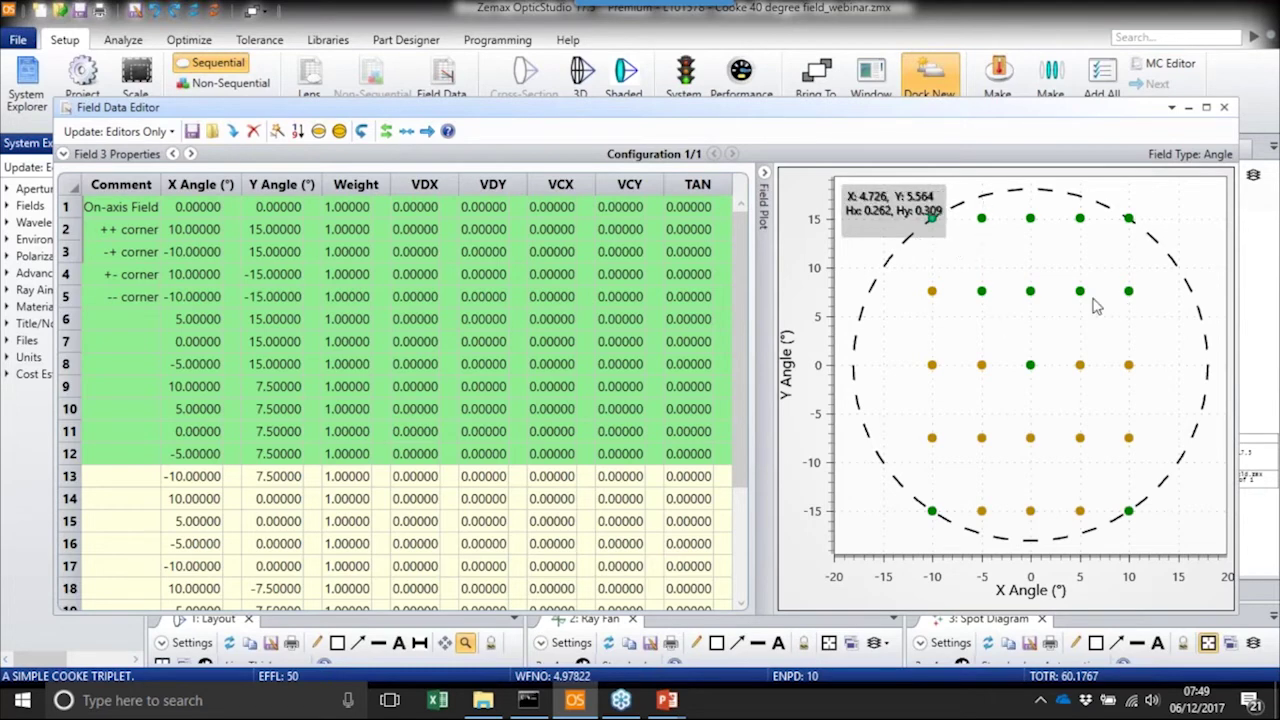
Select field 13 and examine the full list of generated grid fields
{"action": "left_click", "coordinate": [136, 487]}
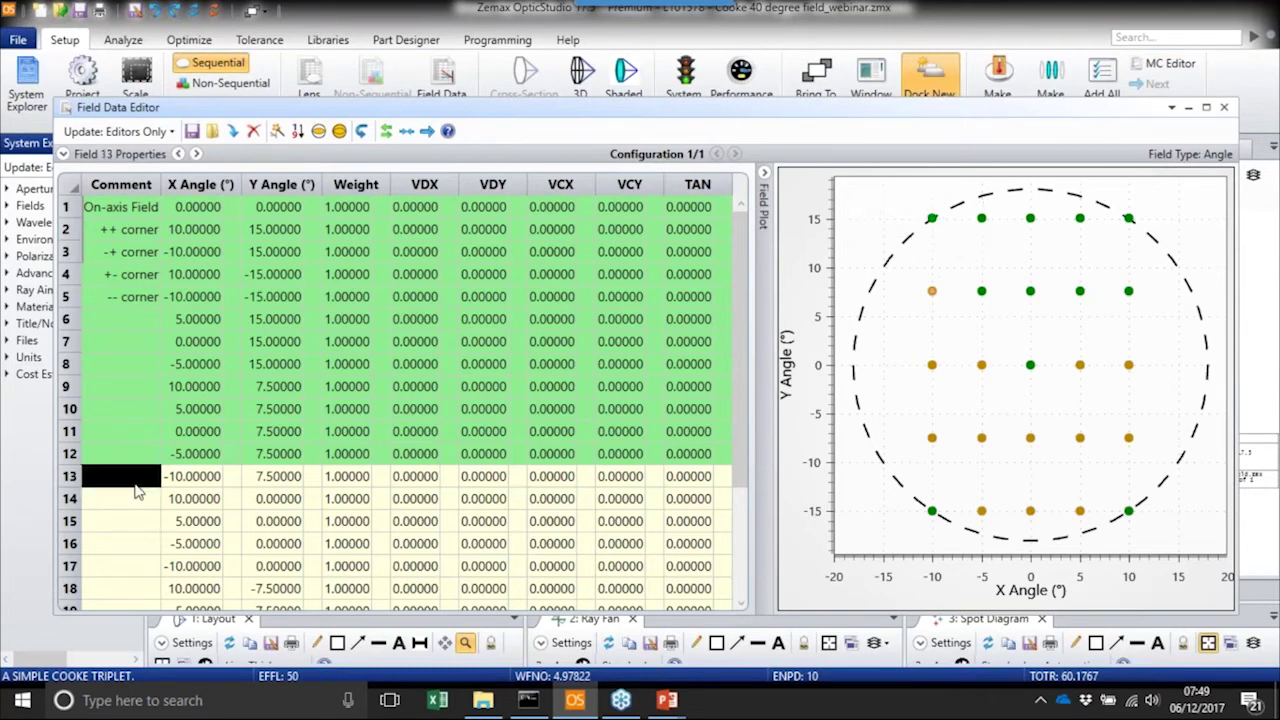
{"action": "scroll", "coordinate": [137, 489], "scroll_direction": "down", "scroll_amount": 3}
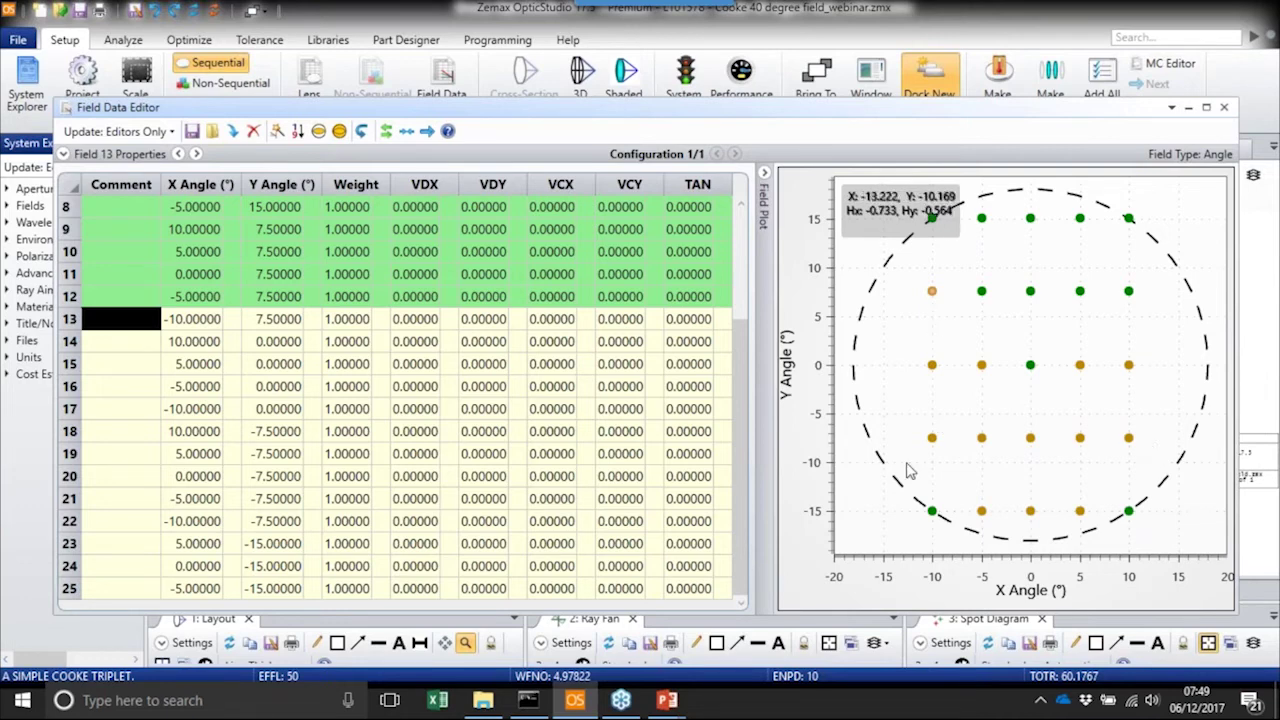
{"action": "scroll", "coordinate": [288, 415], "scroll_direction": "up", "scroll_amount": 3}
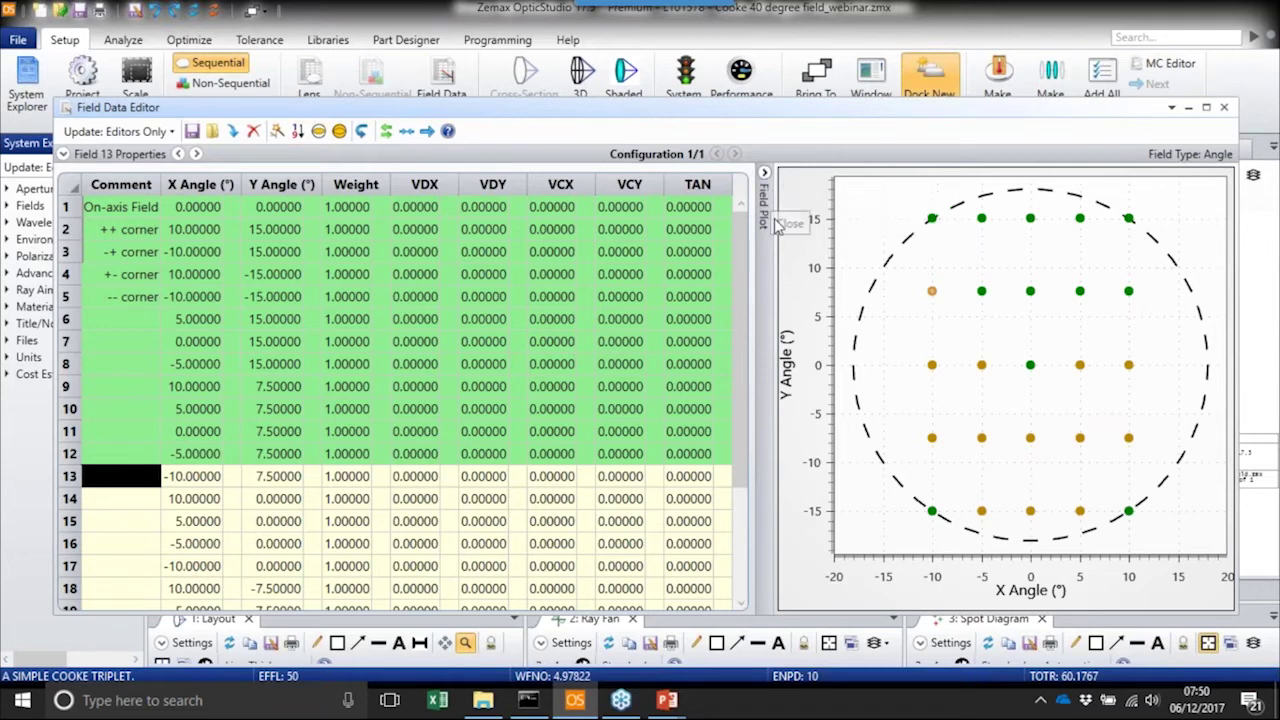
Collapse the Field Plot and close the Field Data Editor
{"action": "left_click", "coordinate": [766, 175]}
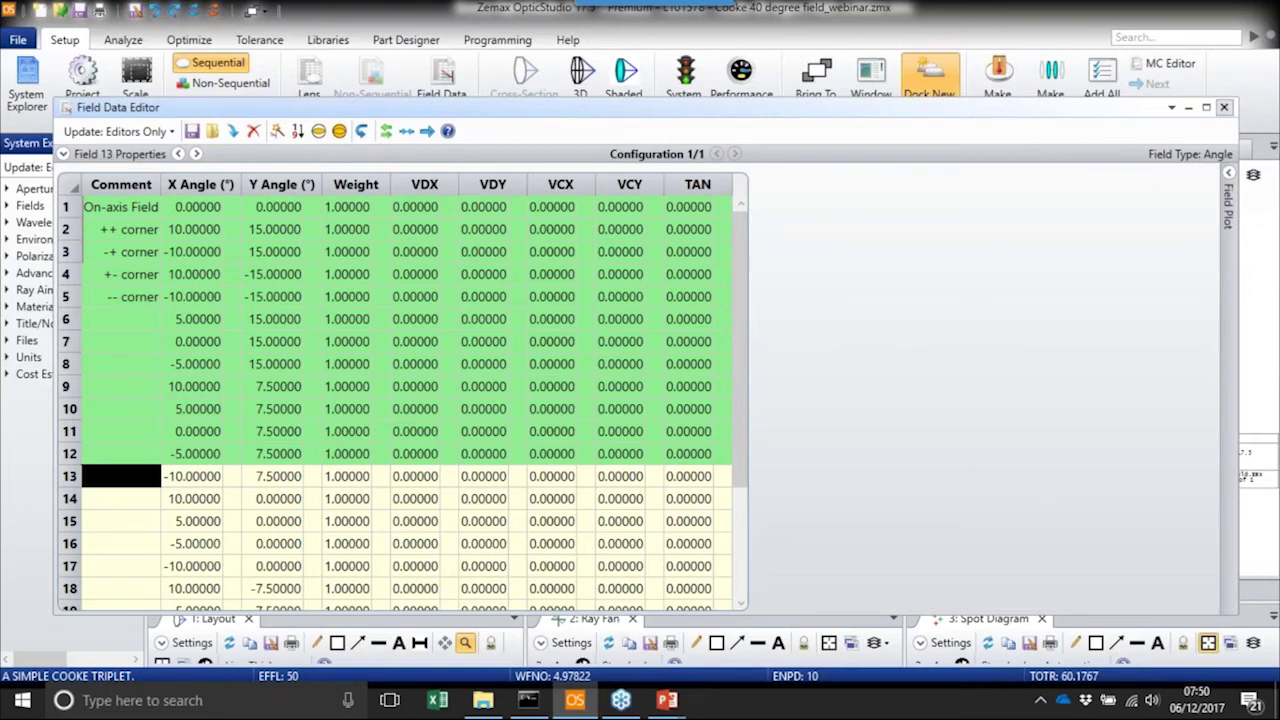
{"action": "left_click", "coordinate": [1224, 108]}
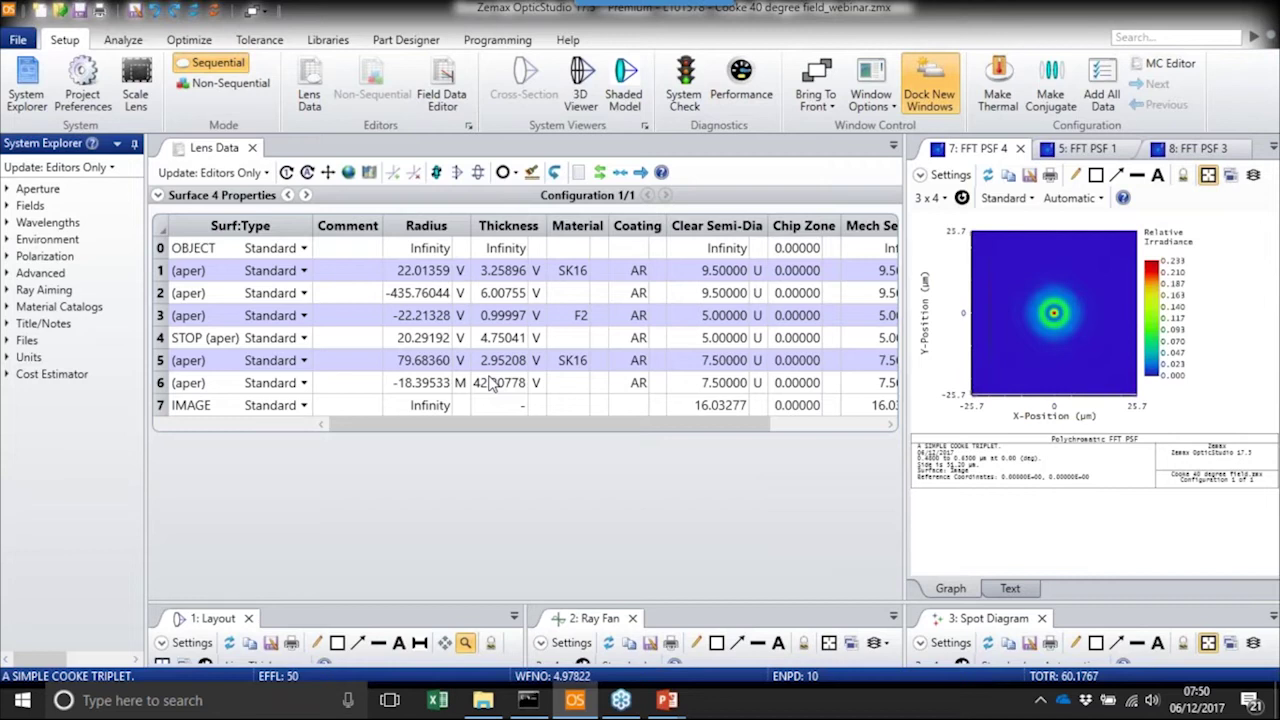
Open the Merit Function Editor, undock it as a floating window and enlarge it
{"action": "left_click", "coordinate": [182, 42]}
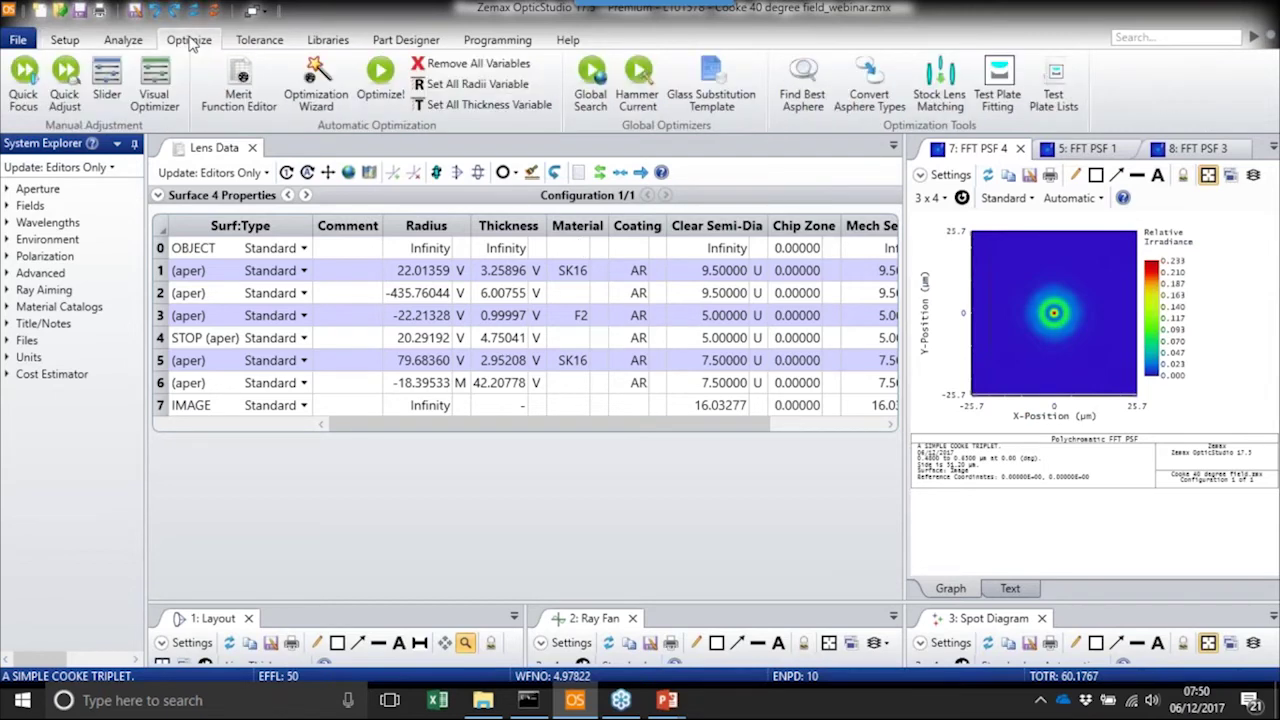
{"action": "left_click", "coordinate": [255, 77]}
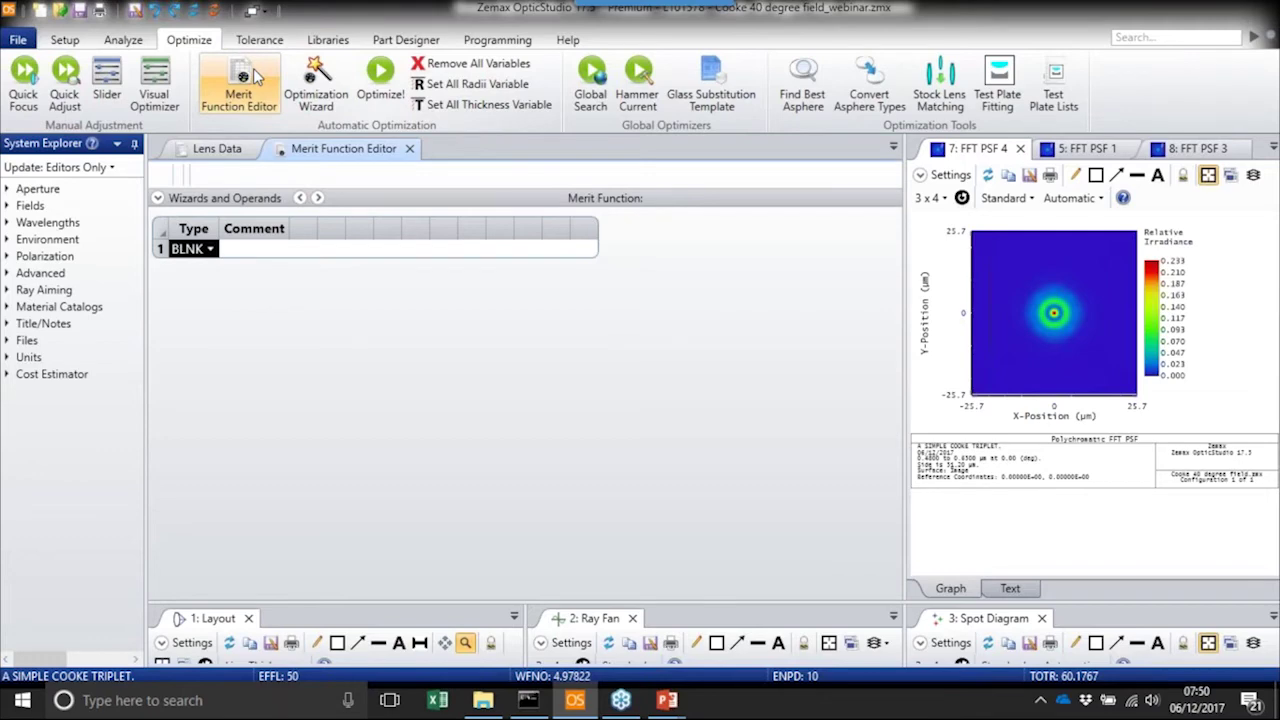
{"action": "left_click_drag", "start_coordinate": [343, 148], "coordinate": [90, 55]}
{"action": "left_click_drag", "start_coordinate": [944, 418], "coordinate": [940, 425]}
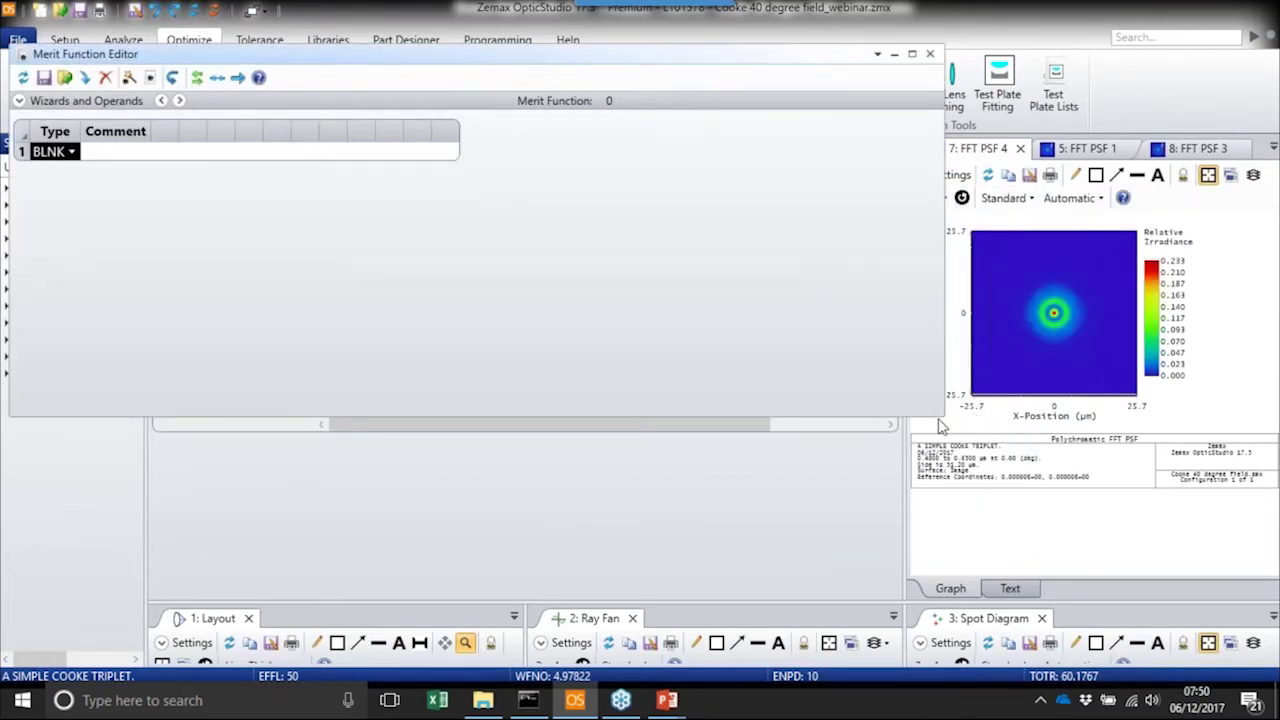
{"action": "left_click", "coordinate": [947, 422]}
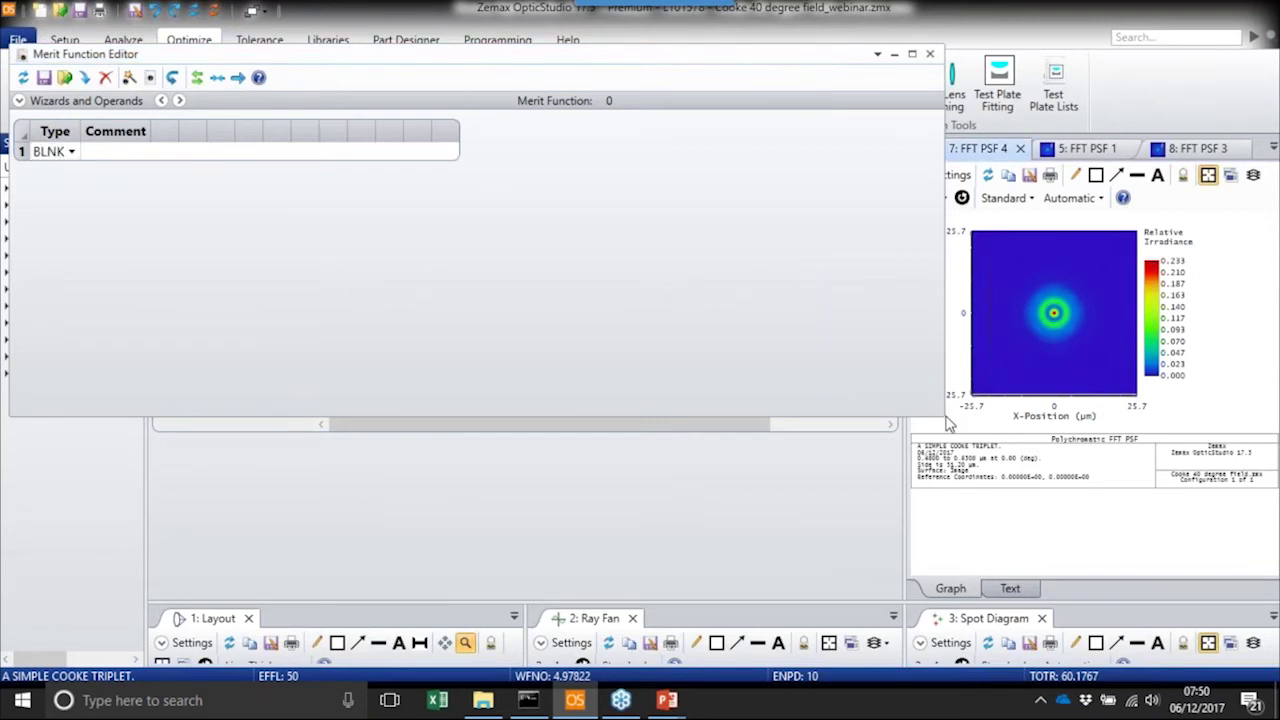
{"action": "left_click_drag", "start_coordinate": [945, 417], "coordinate": [1128, 634]}
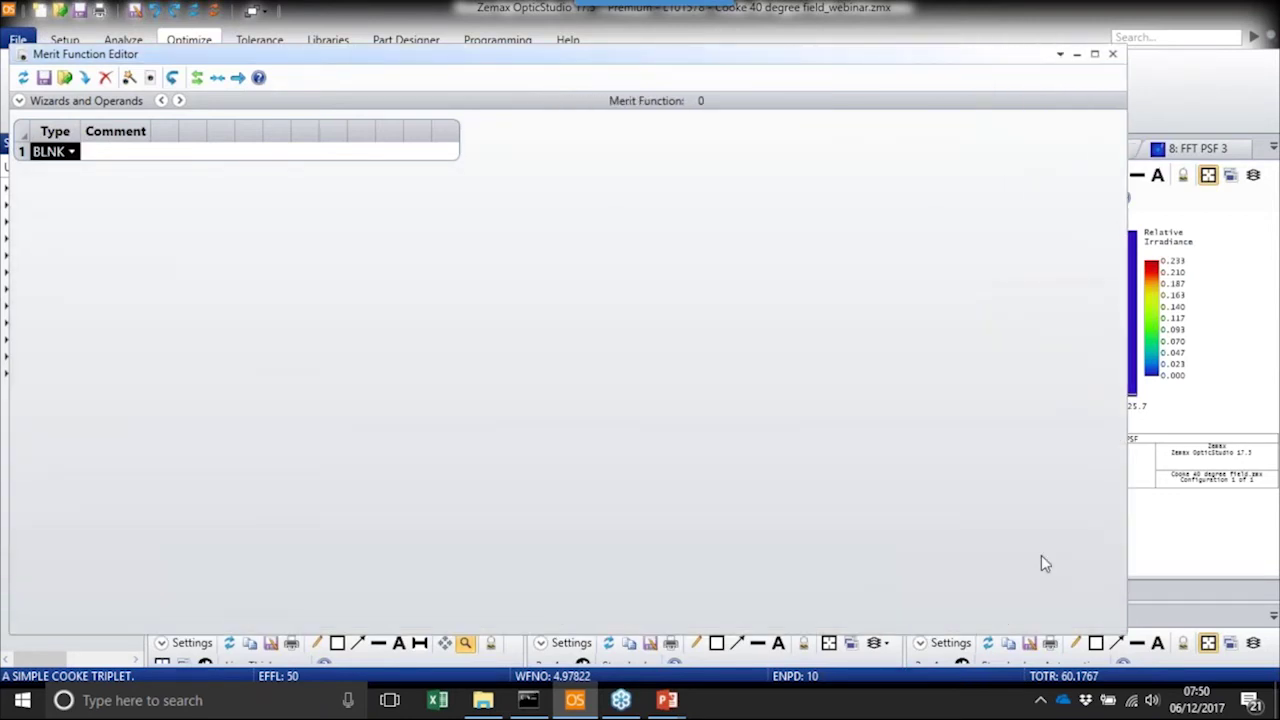
Explore the Contrast and Spot criteria in the Optimization Wizard, and close it and the Merit Function Editor without applying anything
{"action": "left_click", "coordinate": [129, 78]}
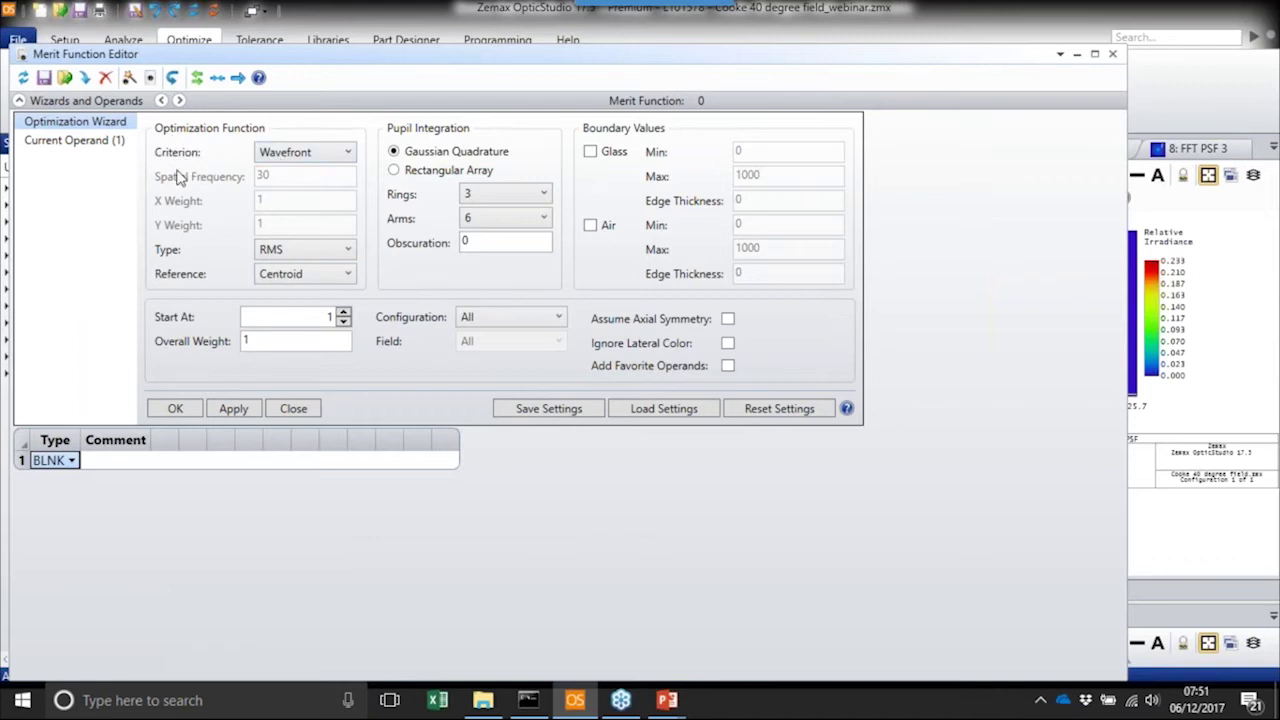
{"action": "left_click", "coordinate": [326, 157]}
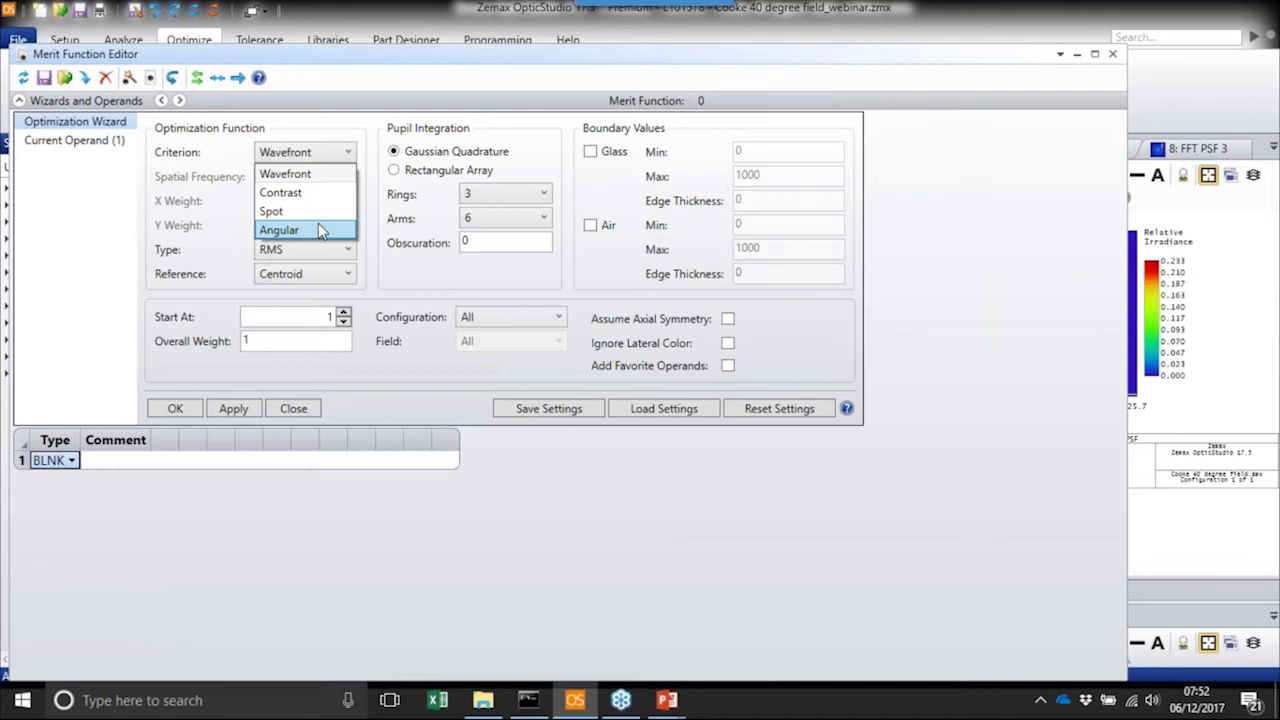
{"action": "key", "text": "Down"}
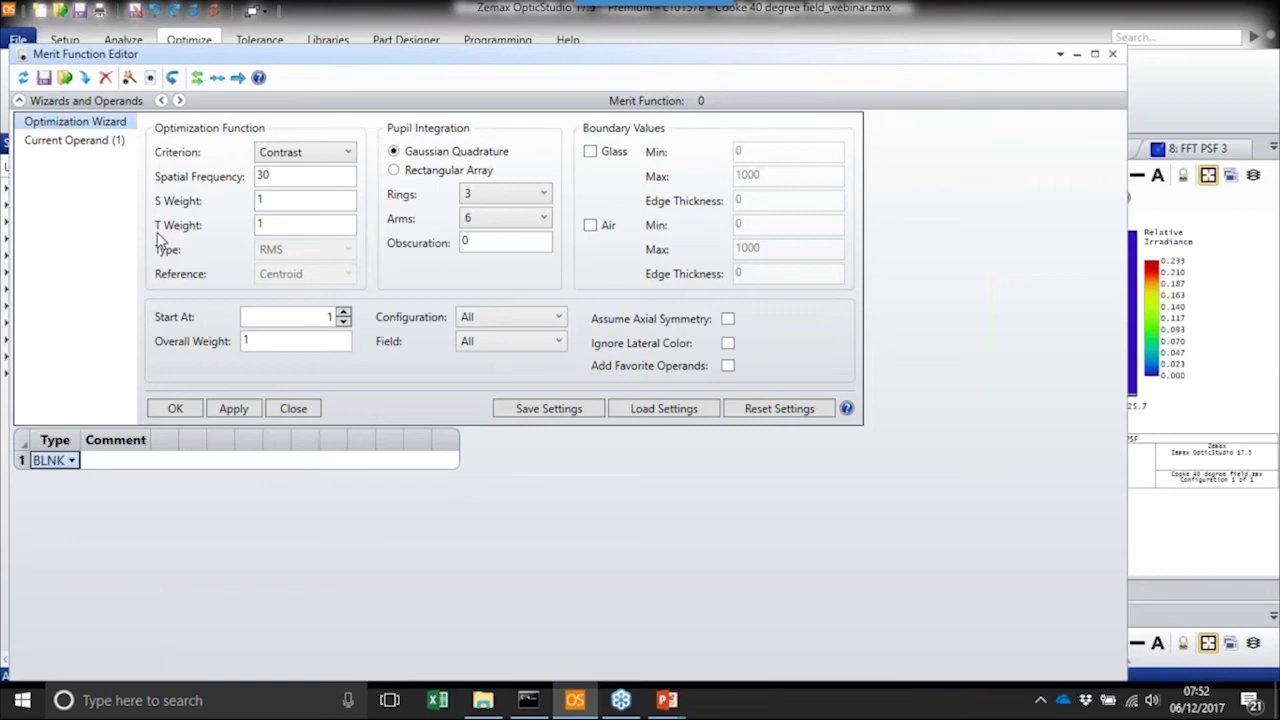
{"action": "left_click", "coordinate": [275, 153]}
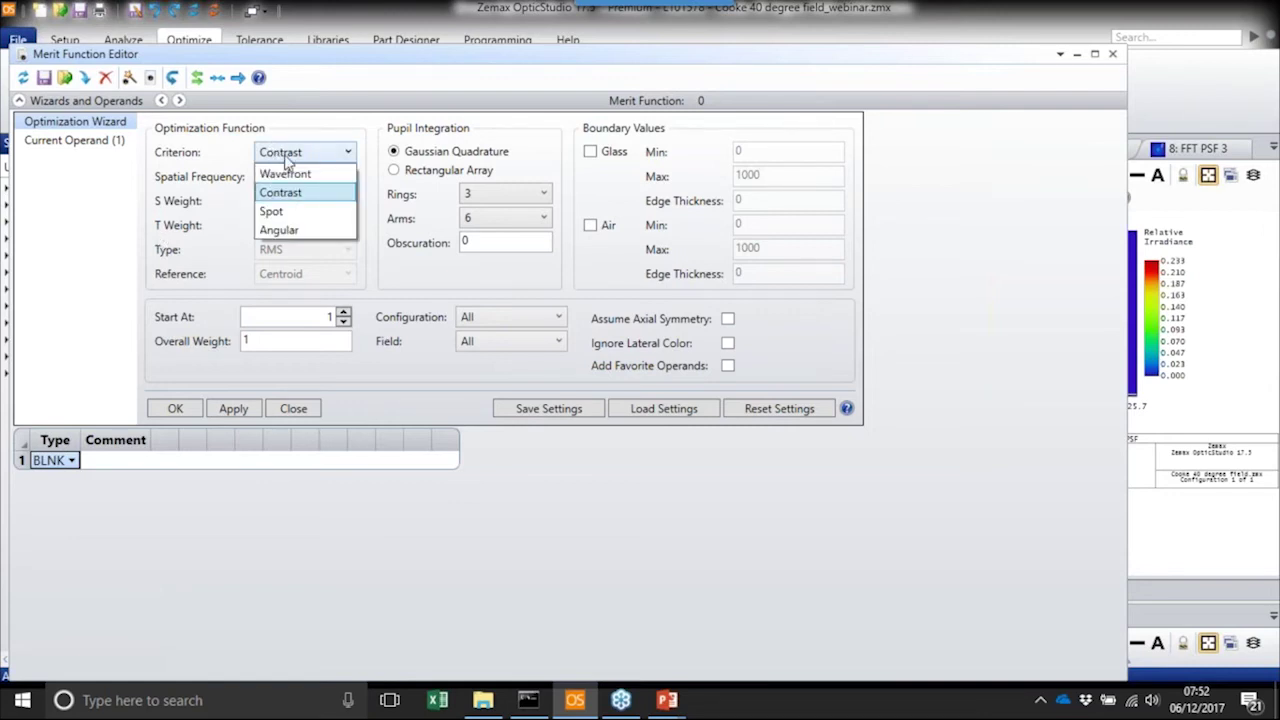
{"action": "left_click", "coordinate": [298, 219]}
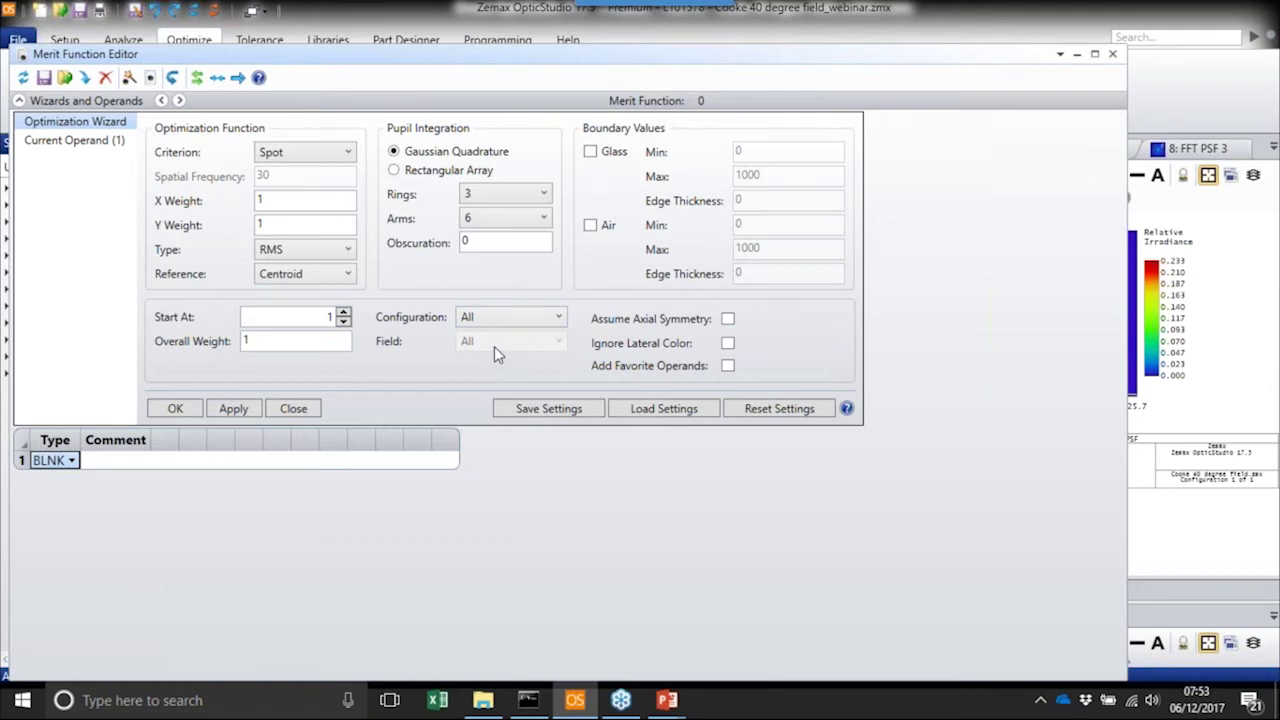
{"action": "left_click", "coordinate": [294, 409]}
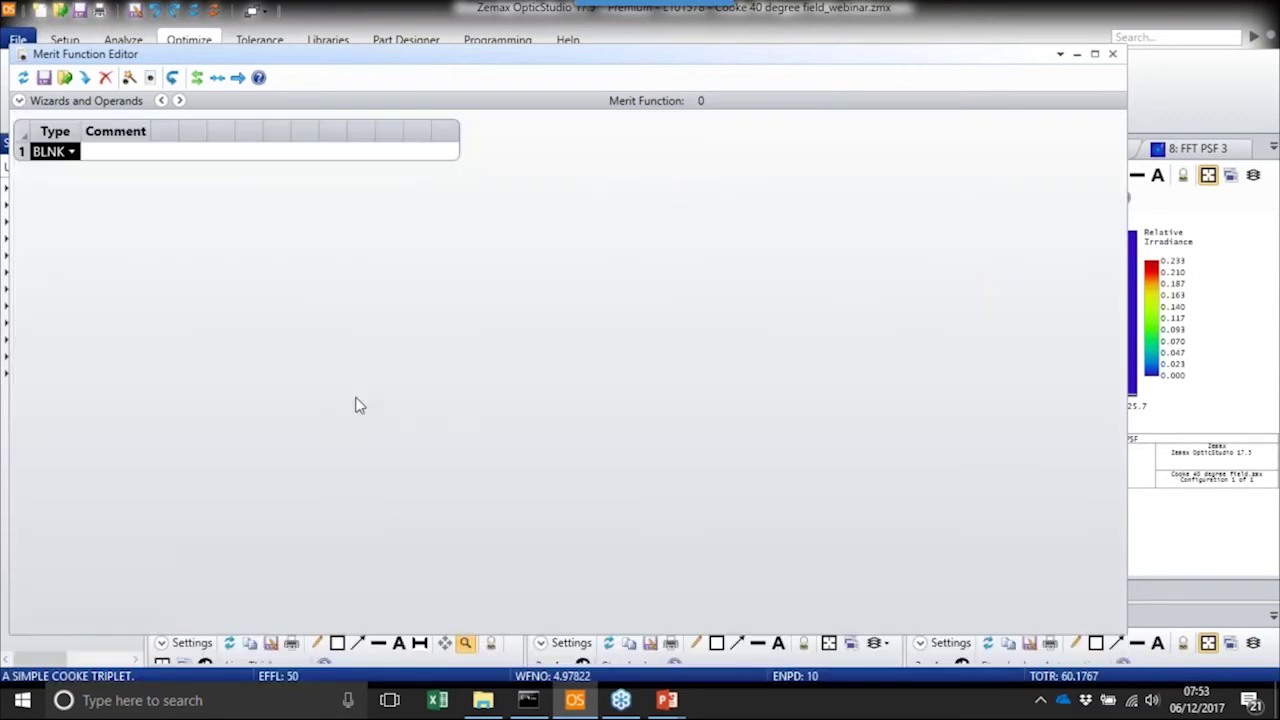
{"action": "left_click", "coordinate": [1112, 55]}
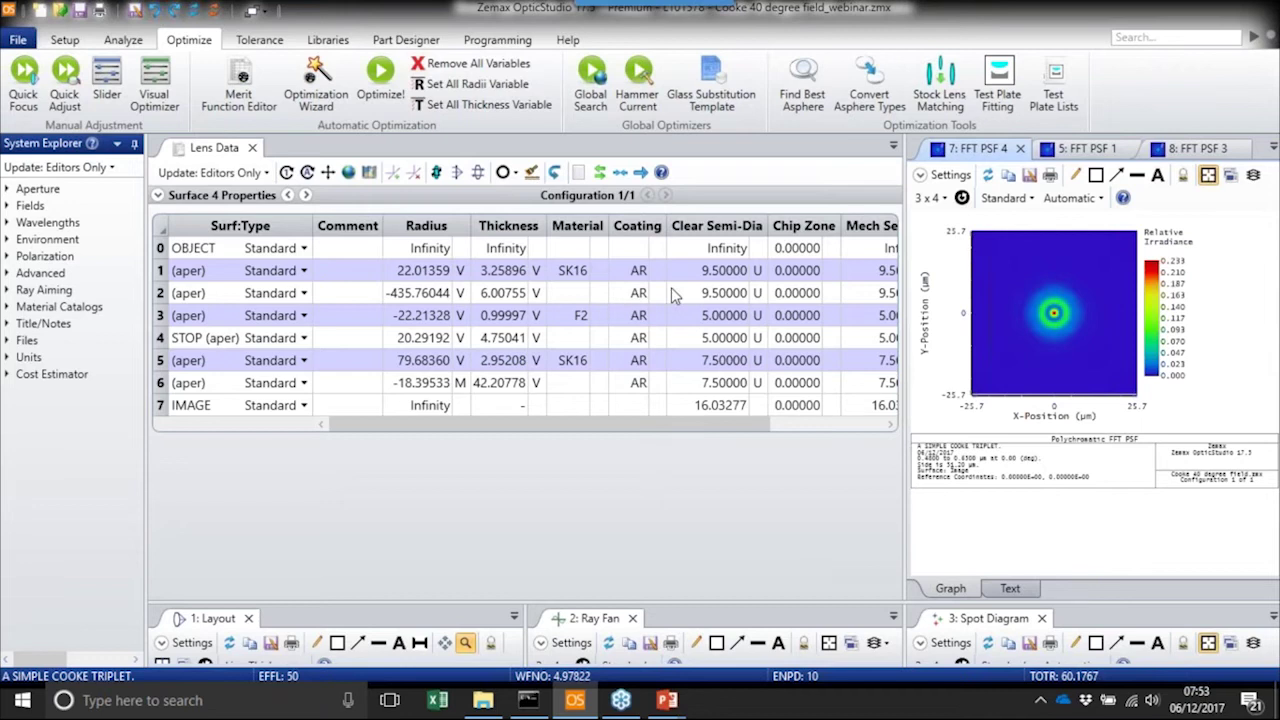
Widen the FFT PSF plot area and select Spectrum as the False Color setting in the graphics project preferences
{"action": "left_click_drag", "start_coordinate": [905, 192], "coordinate": [443, 192]}
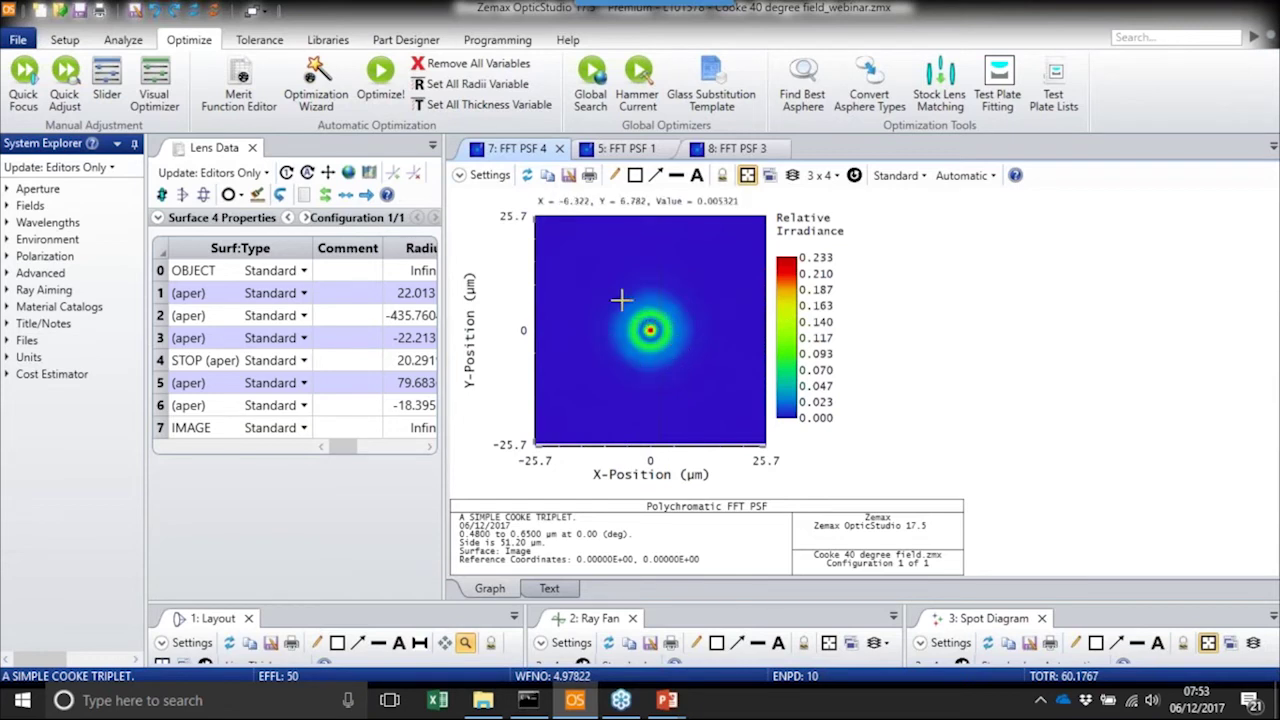
{"action": "left_click", "coordinate": [18, 39]}
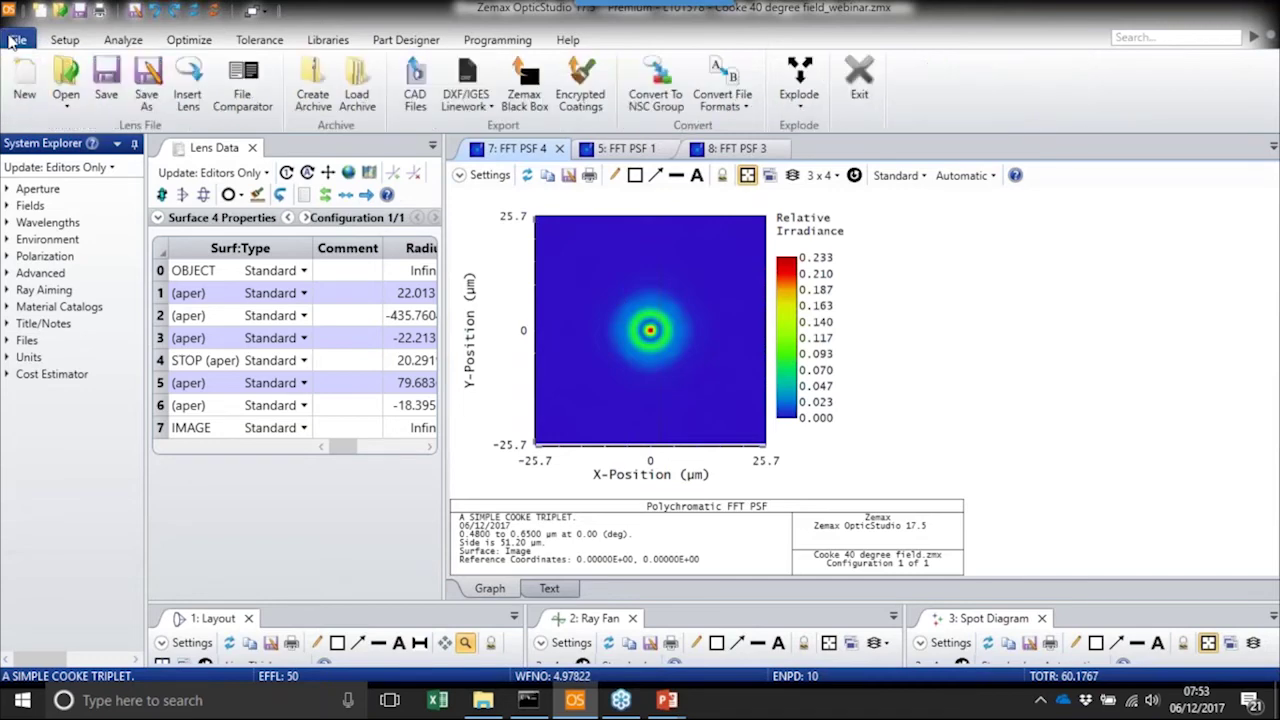
{"action": "left_click", "coordinate": [64, 39]}
{"action": "left_click", "coordinate": [84, 88]}
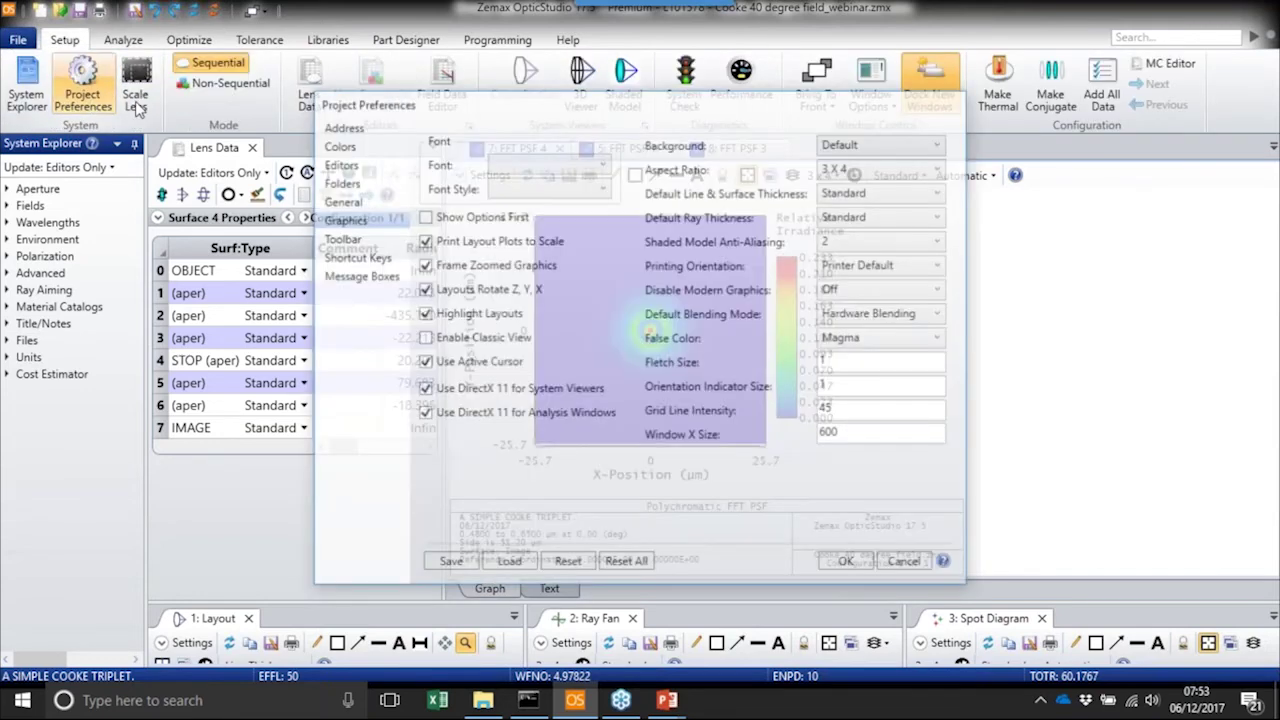
{"action": "left_click", "coordinate": [878, 337]}
{"action": "left_click", "coordinate": [845, 360]}
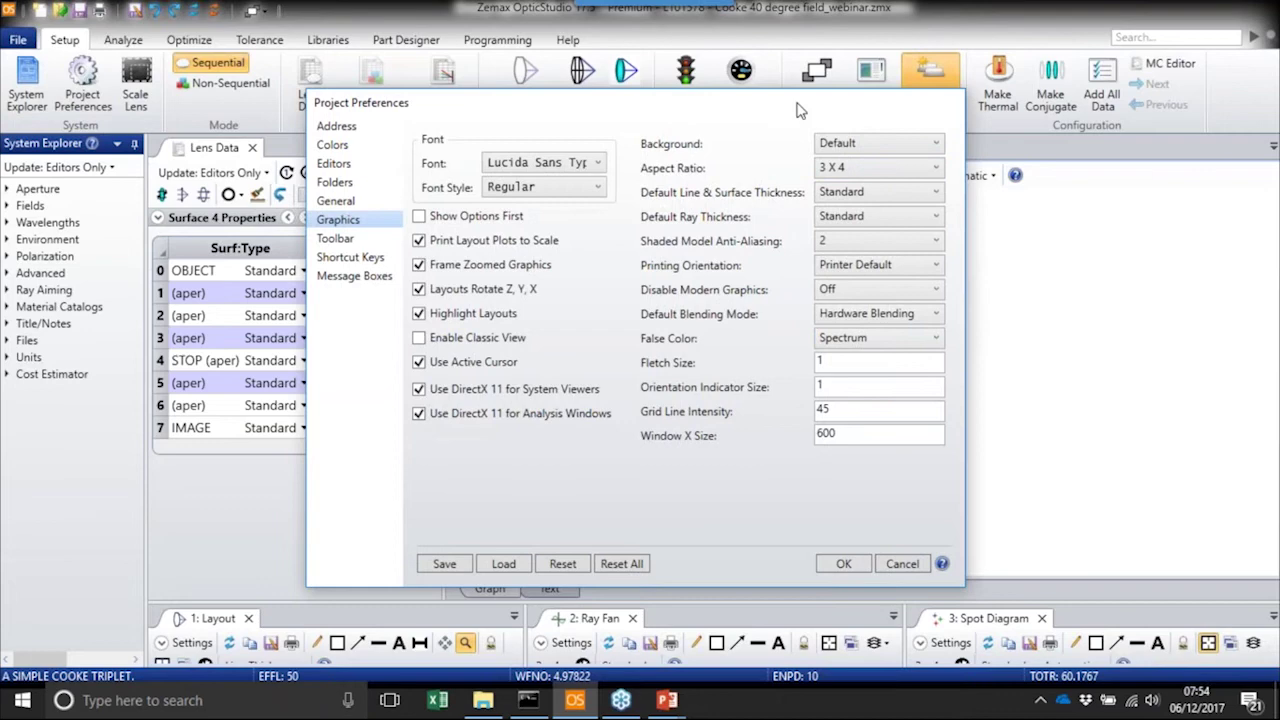
Review the False Color options Spectrum, Viridis and Magma alongside the PSF plot, and cancel the project preferences
{"action": "left_click_drag", "start_coordinate": [797, 110], "coordinate": [407, 106]}
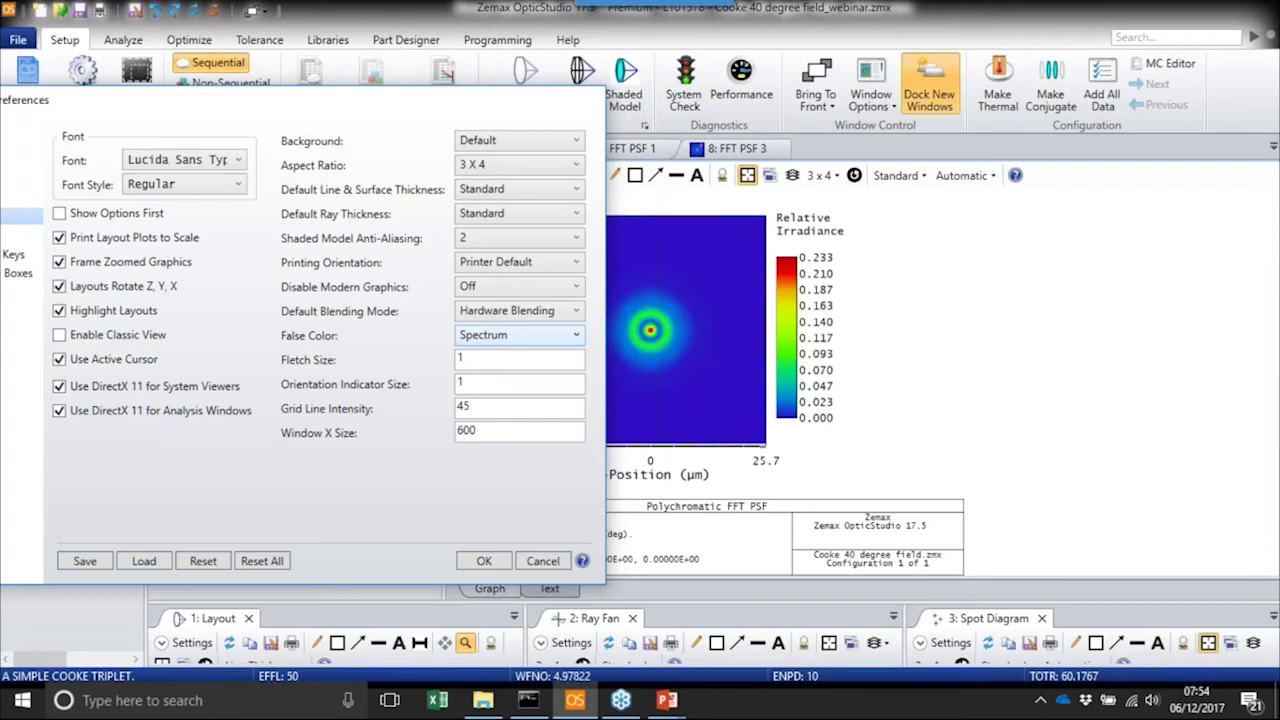
{"action": "left_click", "coordinate": [499, 341]}
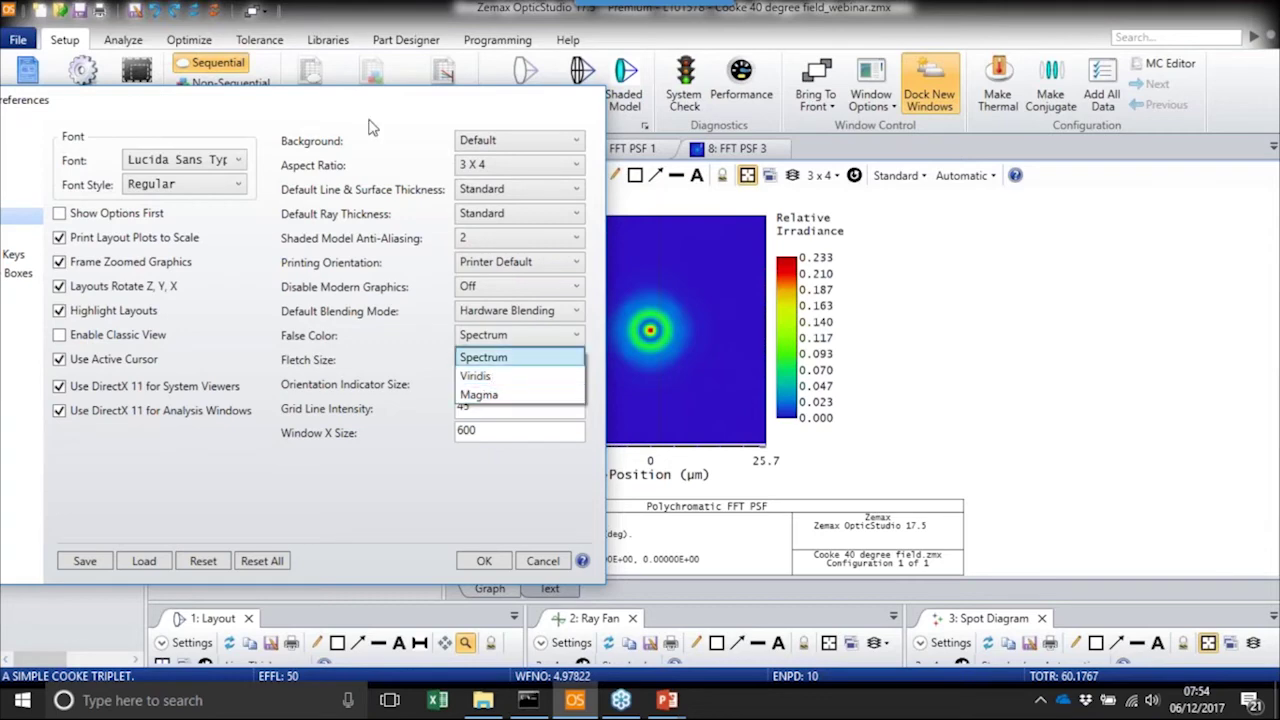
{"action": "left_click", "coordinate": [197, 97]}
{"action": "left_click_drag", "start_coordinate": [197, 97], "coordinate": [453, 113]}
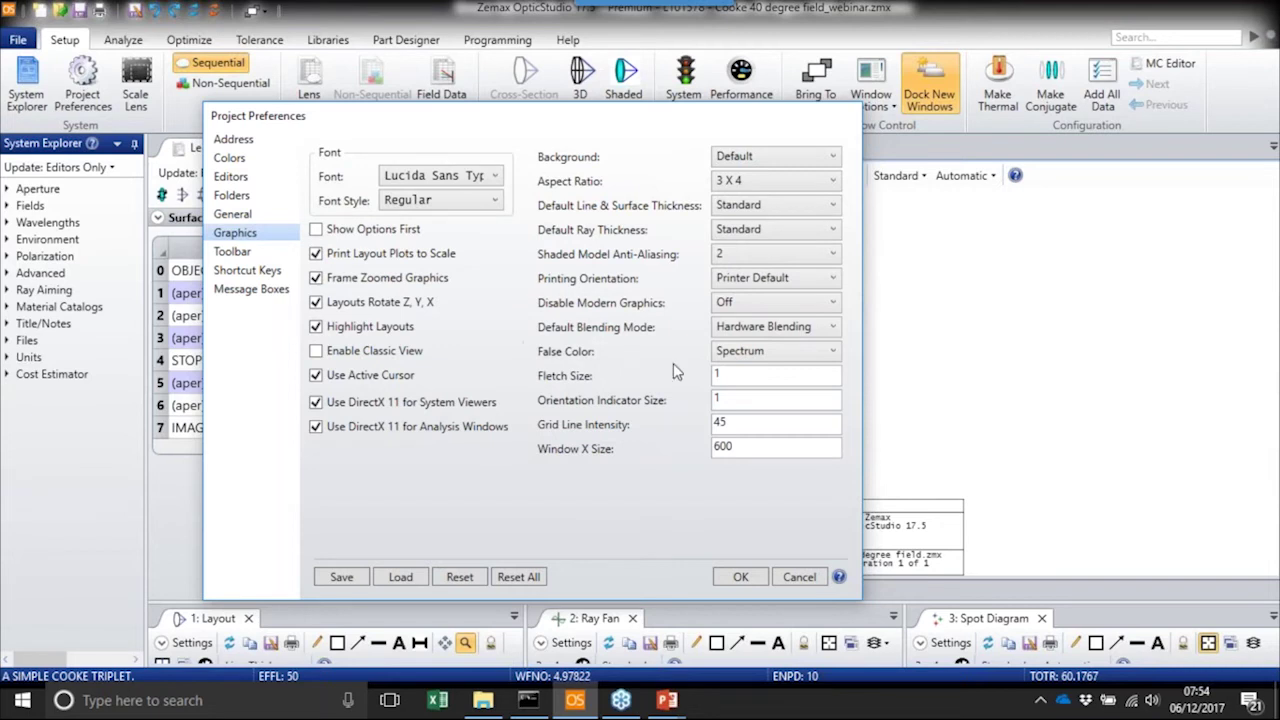
{"action": "left_click", "coordinate": [787, 366]}
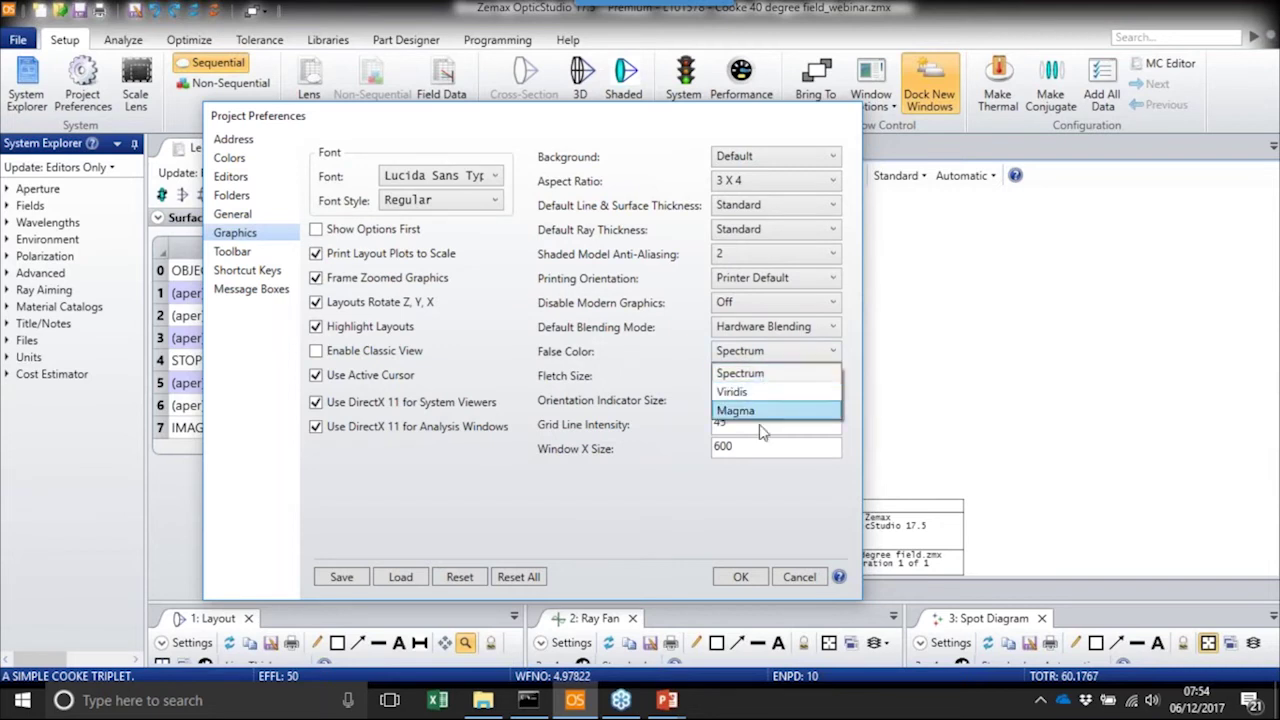
{"action": "left_click", "coordinate": [697, 450]}
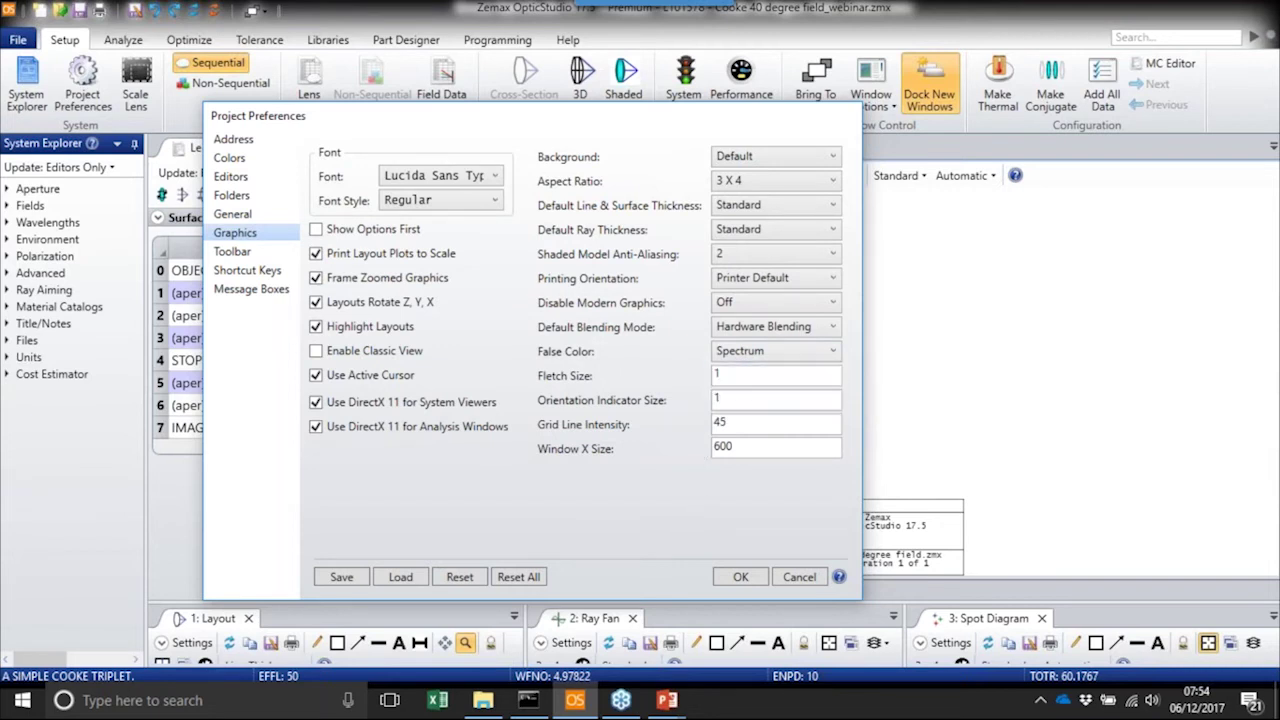
{"action": "left_click", "coordinate": [799, 577]}
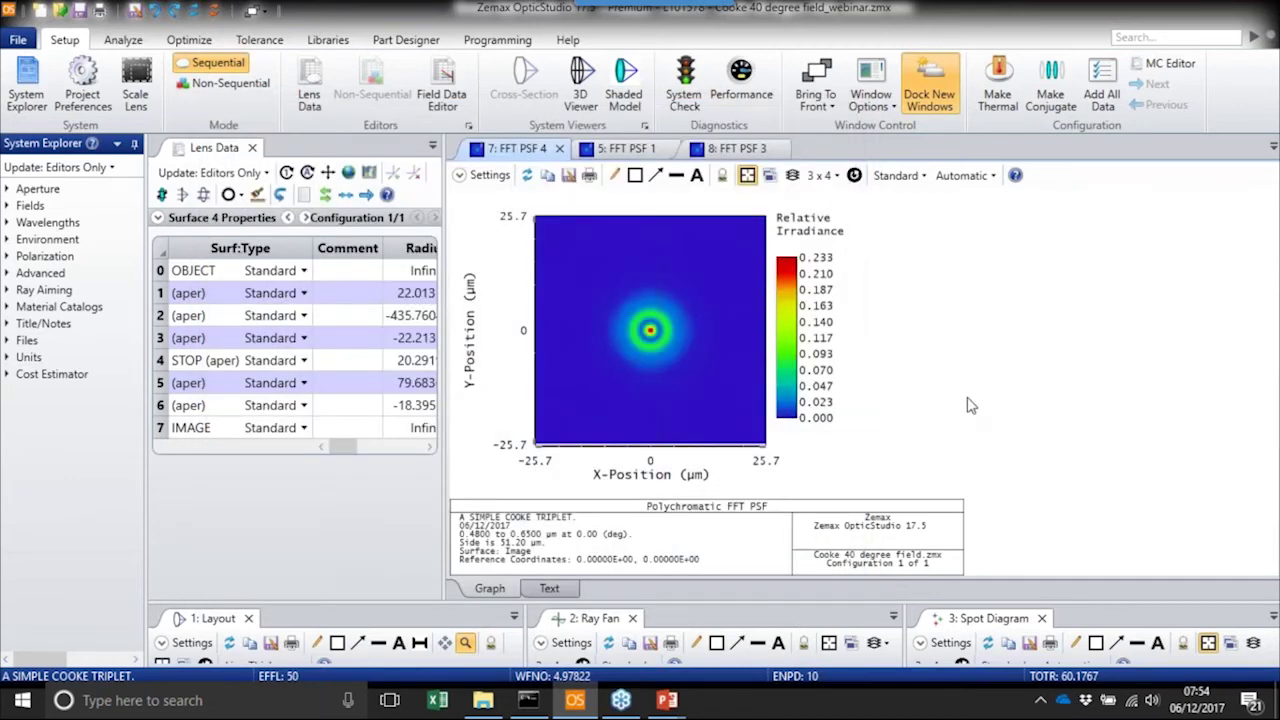
View the FFT PSF 1 and FFT PSF 3 plots, and resize the panes to enlarge Lens Data and the Layout, Ray Fan and Spot Diagram plots
{"action": "left_click", "coordinate": [630, 148]}
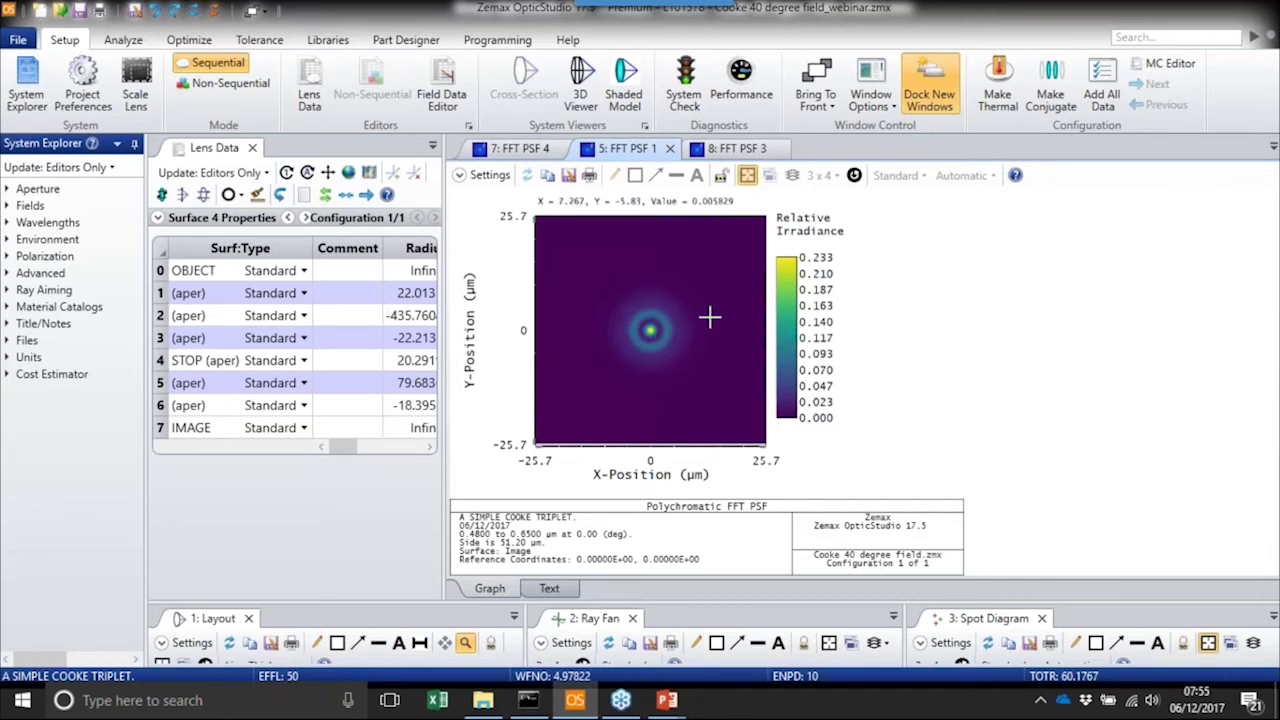
{"action": "left_click", "coordinate": [742, 152]}
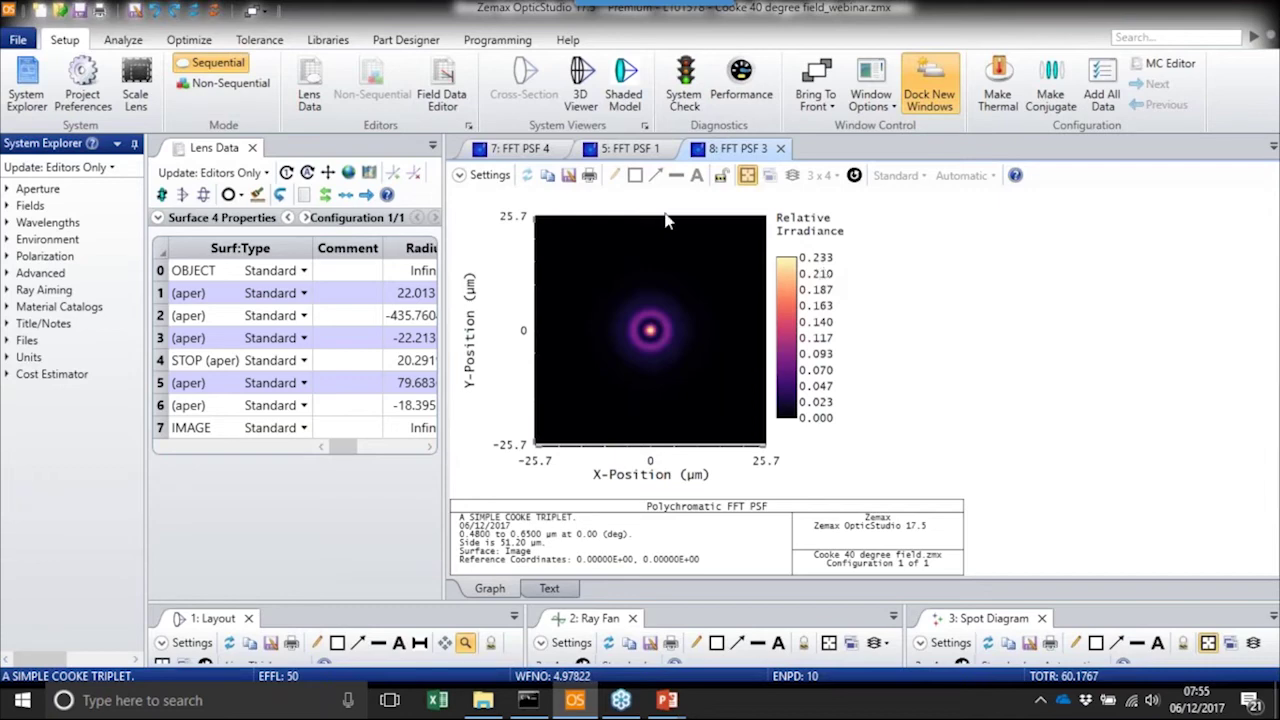
{"action": "left_click_drag", "start_coordinate": [611, 217], "coordinate": [903, 258]}
{"action": "left_click_drag", "start_coordinate": [428, 599], "coordinate": [432, 443]}
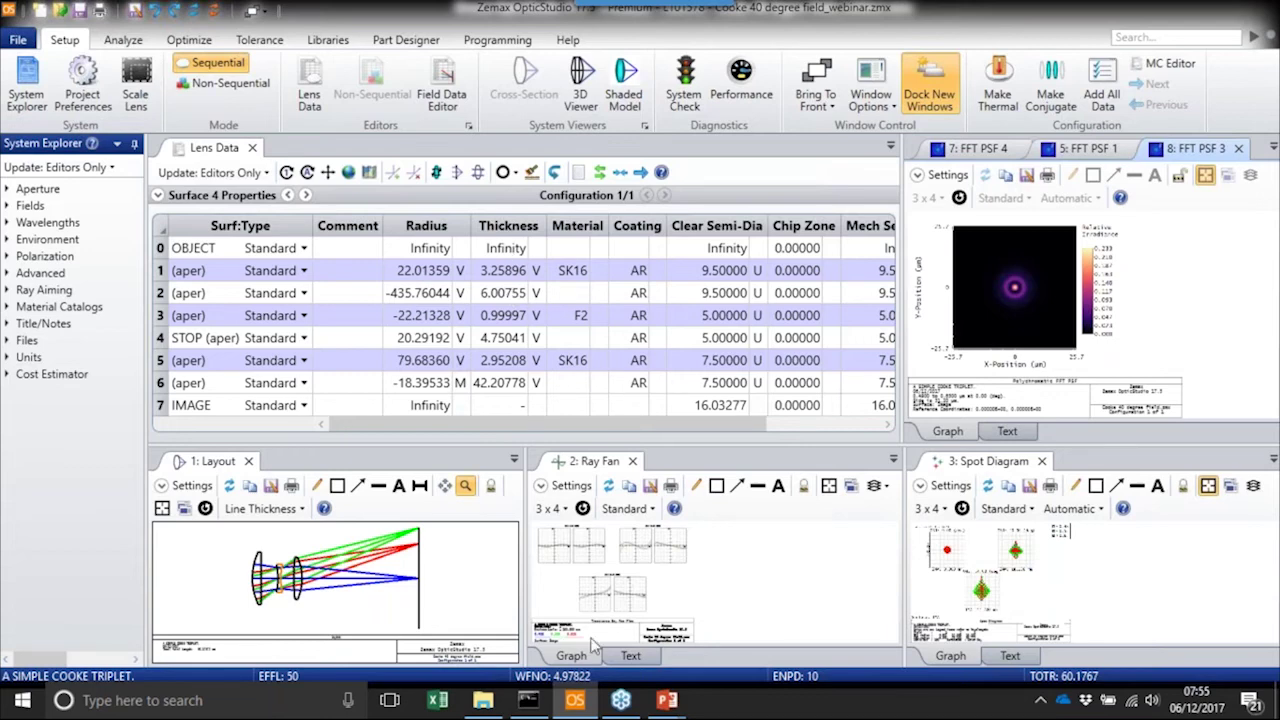
In Command Prompt, rerun the TestCL.ZPL macro command with vSurface "1" and vOutputFile "C:\Test\test_file.txt", dismissing the startup messages and declining the licence update
{"action": "left_click", "coordinate": [533, 707]}
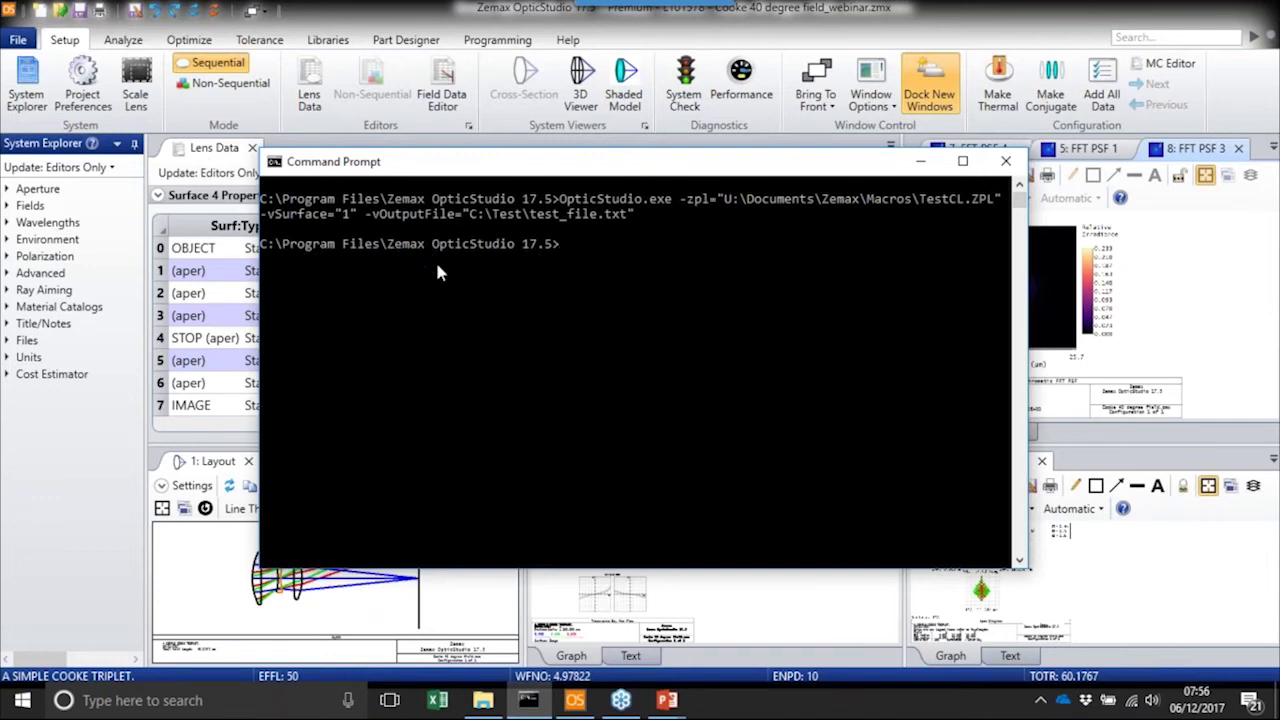
{"action": "key", "text": "Up"}
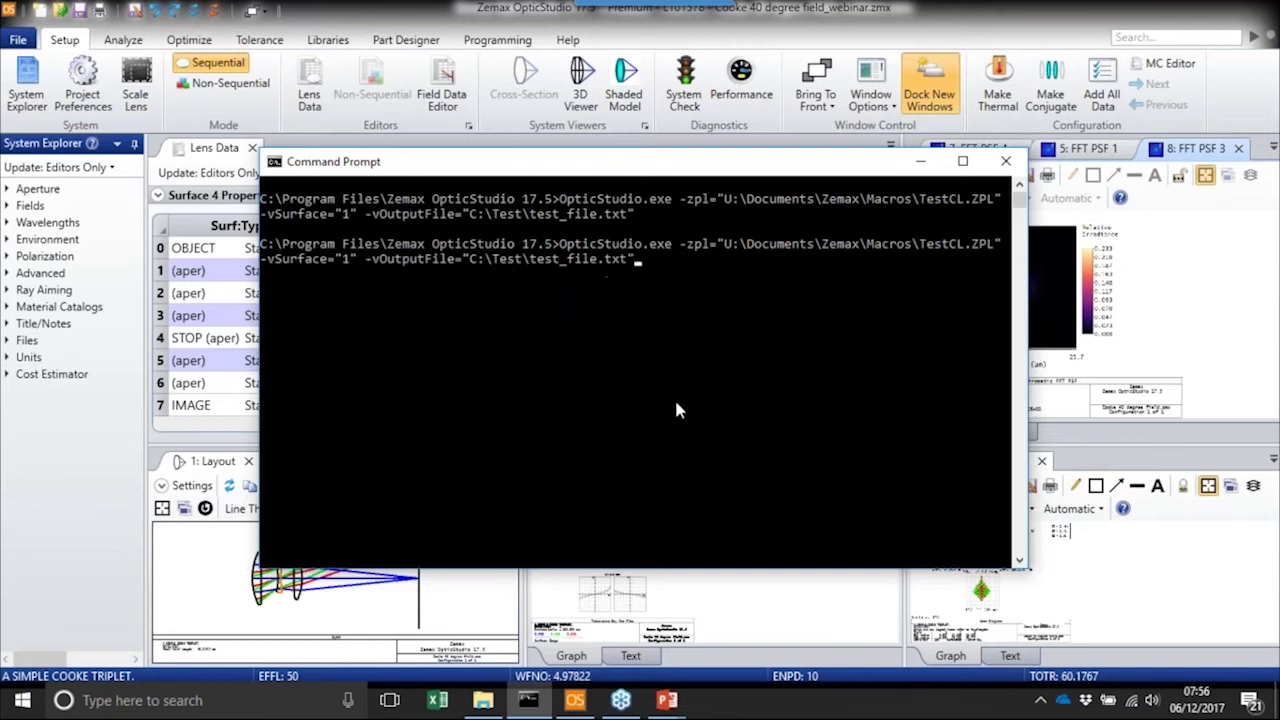
{"action": "key", "text": "Return"}
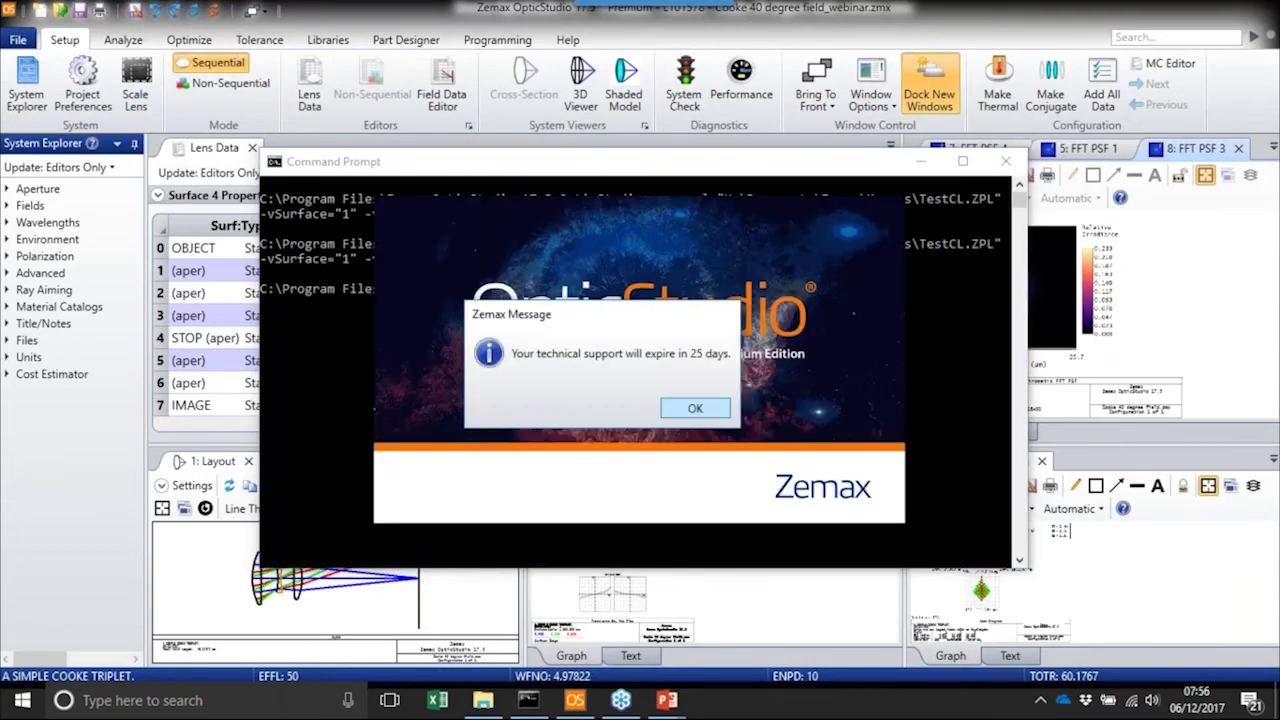
{"action": "key", "text": "Return"}
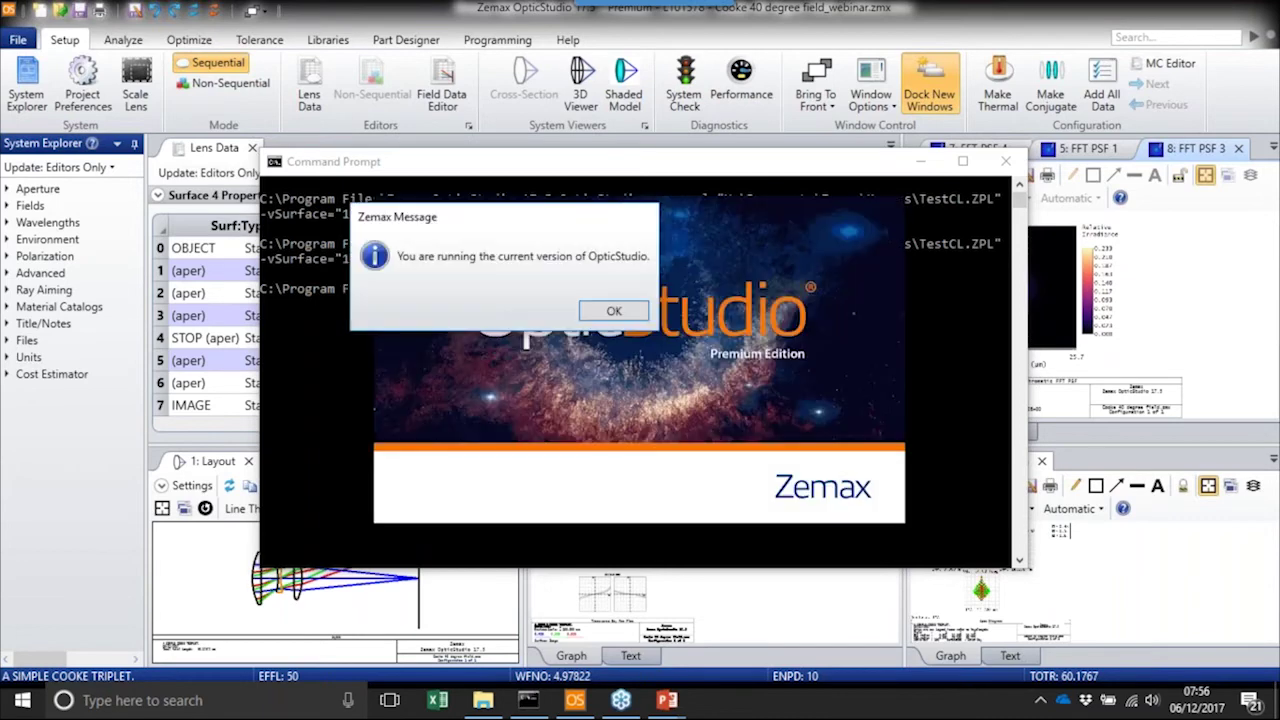
{"action": "key", "text": "Return"}
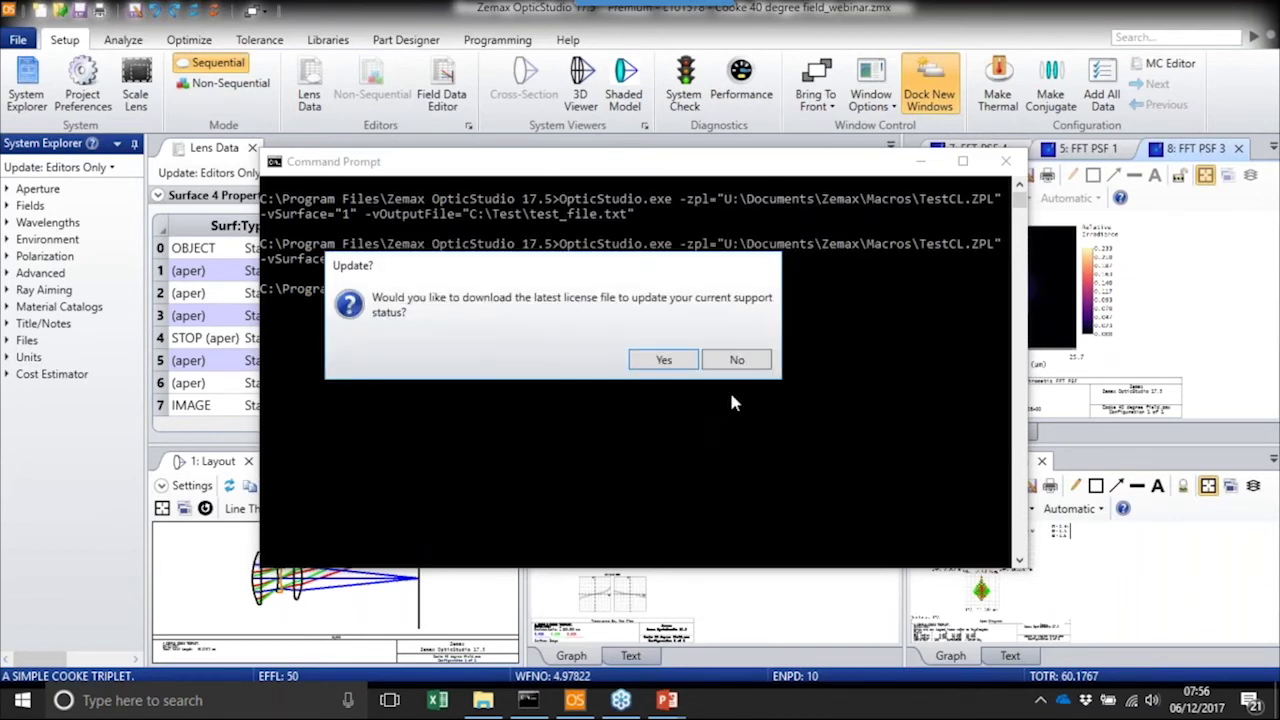
{"action": "left_click", "coordinate": [735, 361]}
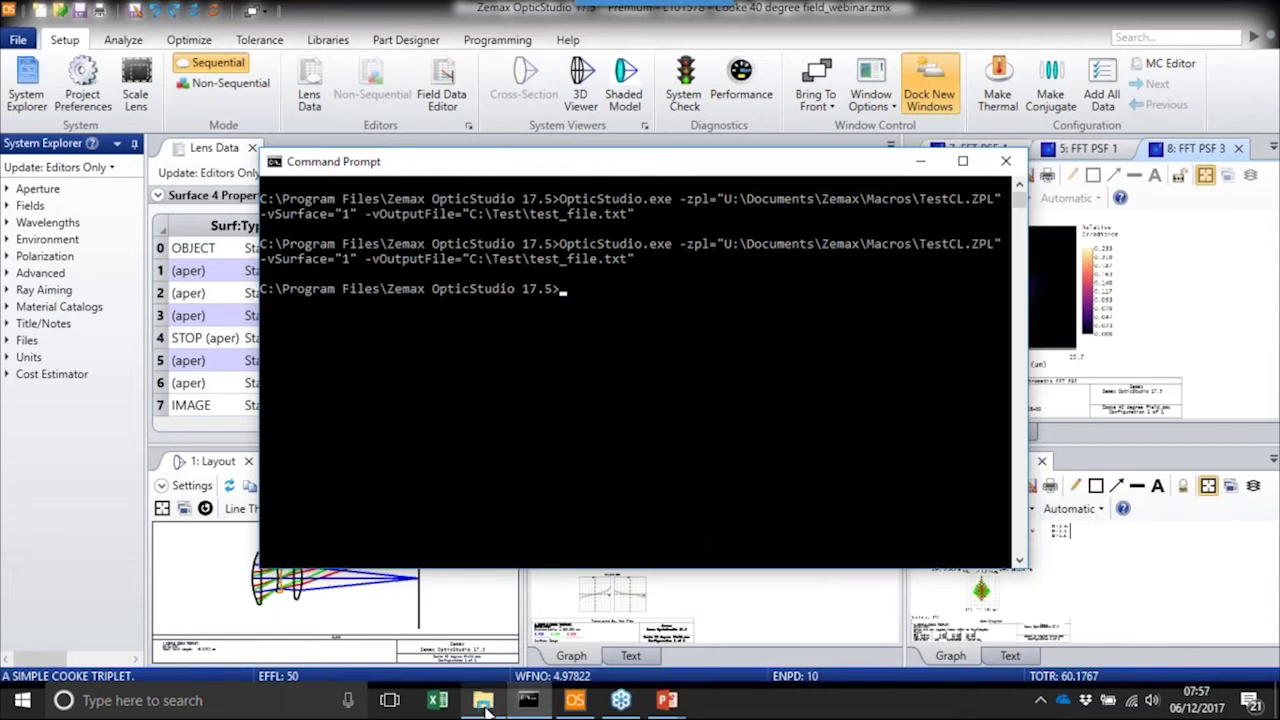
Switch to File Explorer and open test_file.txt from C:\Test to check the macro's output
{"action": "left_click", "coordinate": [485, 706]}
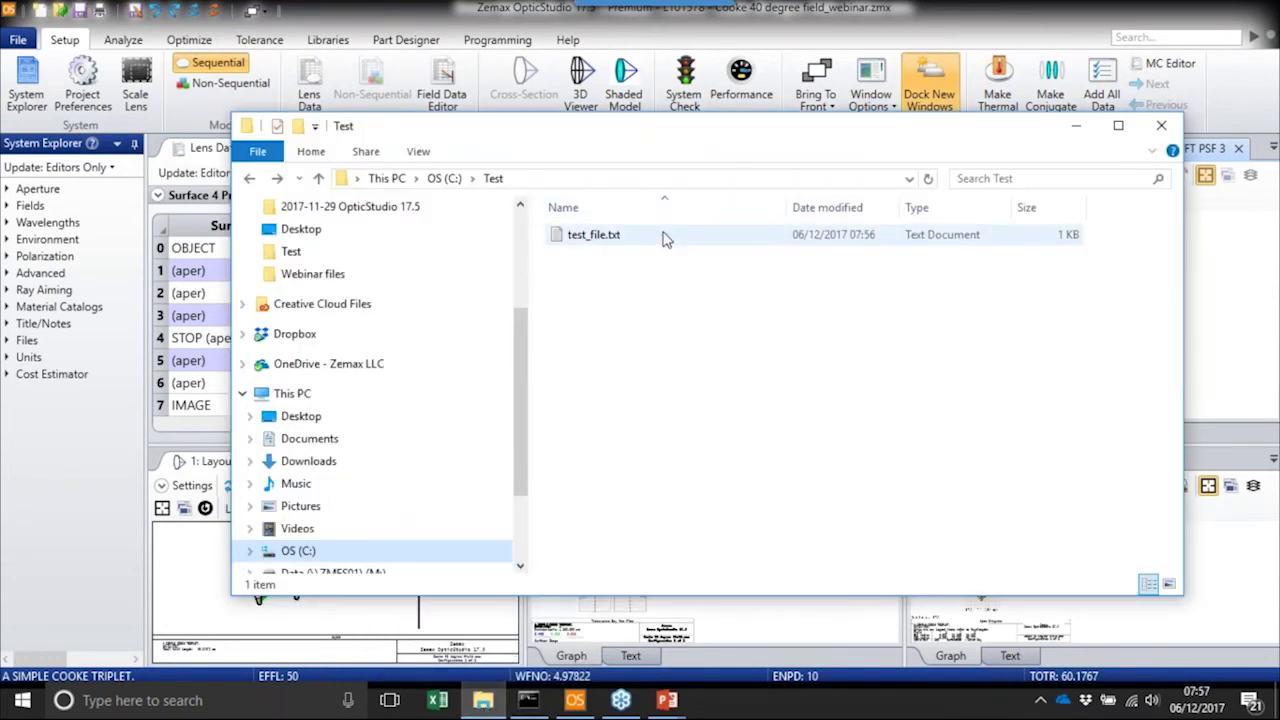
{"action": "left_click", "coordinate": [597, 240]}
{"action": "double_click", "coordinate": [597, 237]}
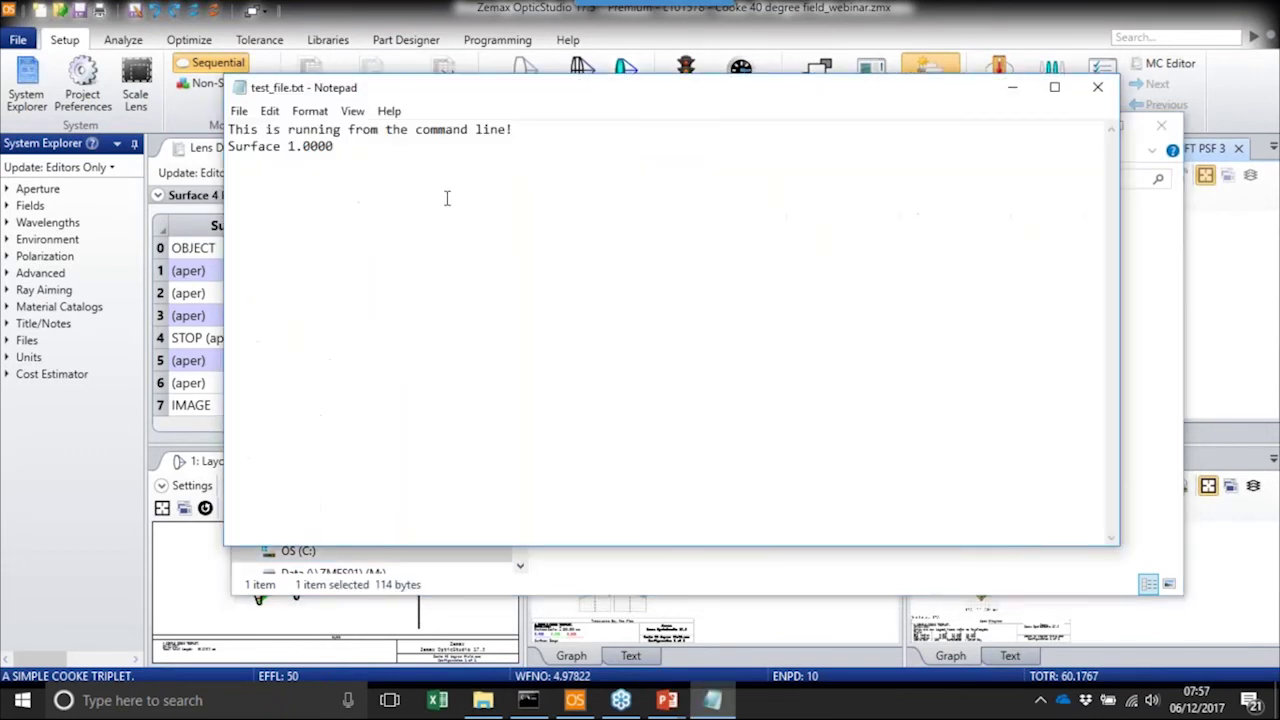
Highlight the first line of test_file.txt, and clear away the text file, File Explorer and Command Prompt windows to return to OpticStudio
{"action": "left_click_drag", "start_coordinate": [228, 129], "coordinate": [529, 126]}
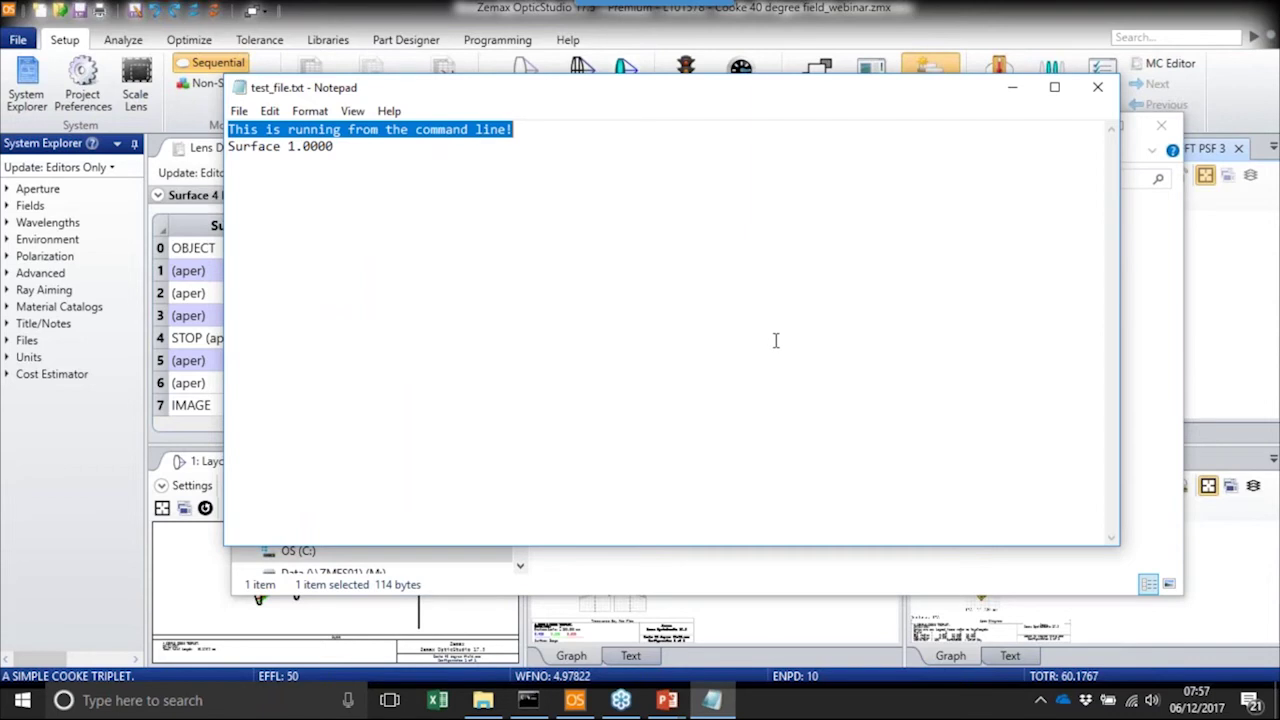
{"action": "left_click", "coordinate": [1097, 88]}
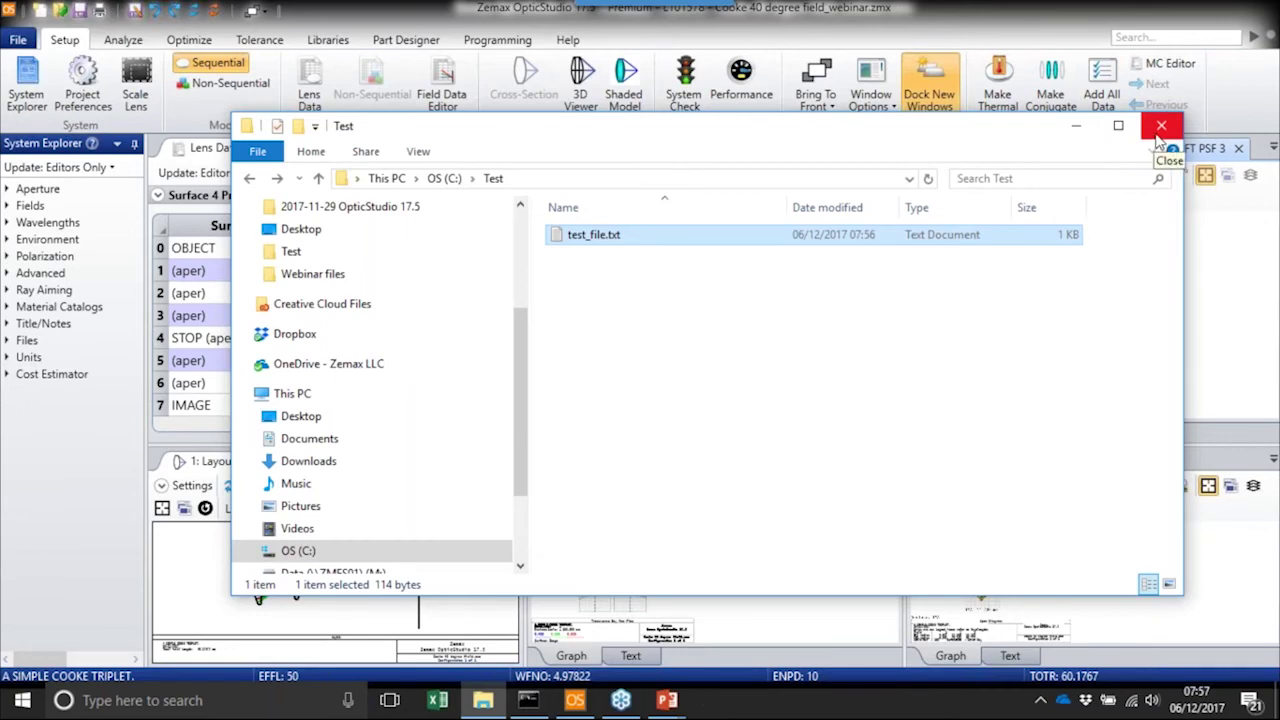
{"action": "left_click", "coordinate": [1157, 135]}
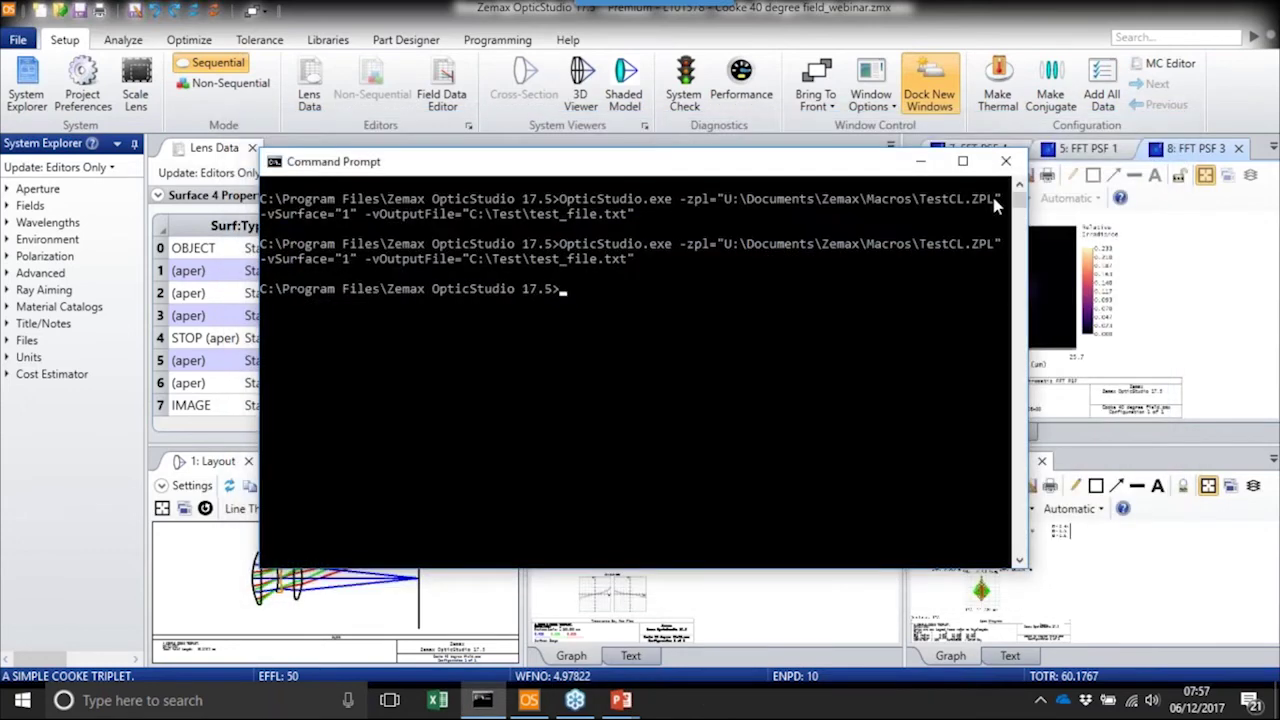
{"action": "left_click", "coordinate": [921, 161]}
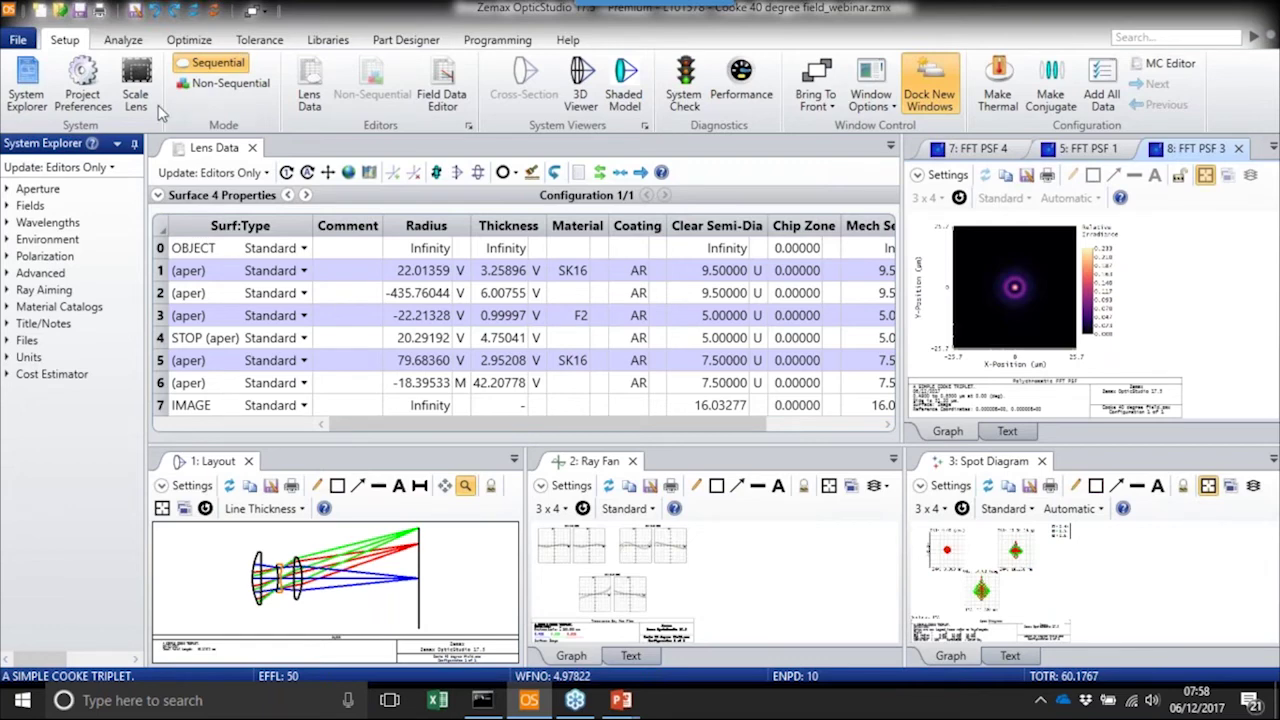
Open COATING.DAT for editing without saving it as a new catalog, and show it in a larger floating window
{"action": "left_click", "coordinate": [326, 44]}
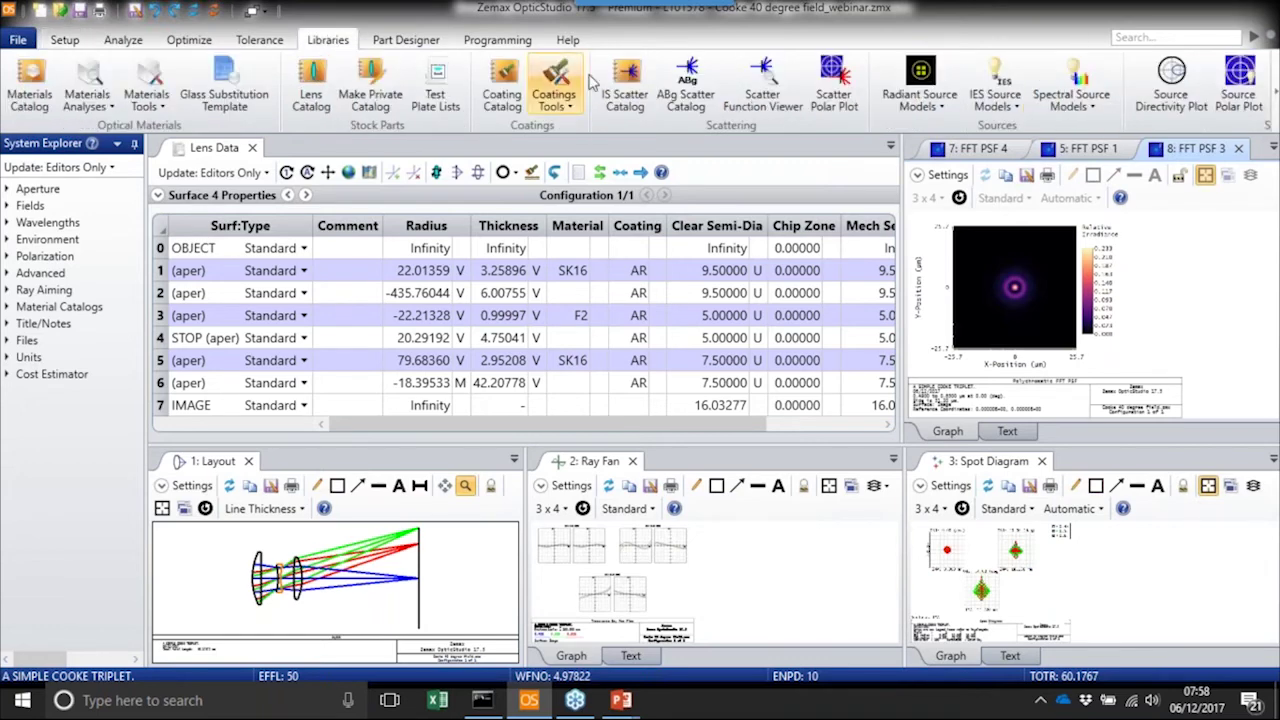
{"action": "left_click", "coordinate": [555, 98]}
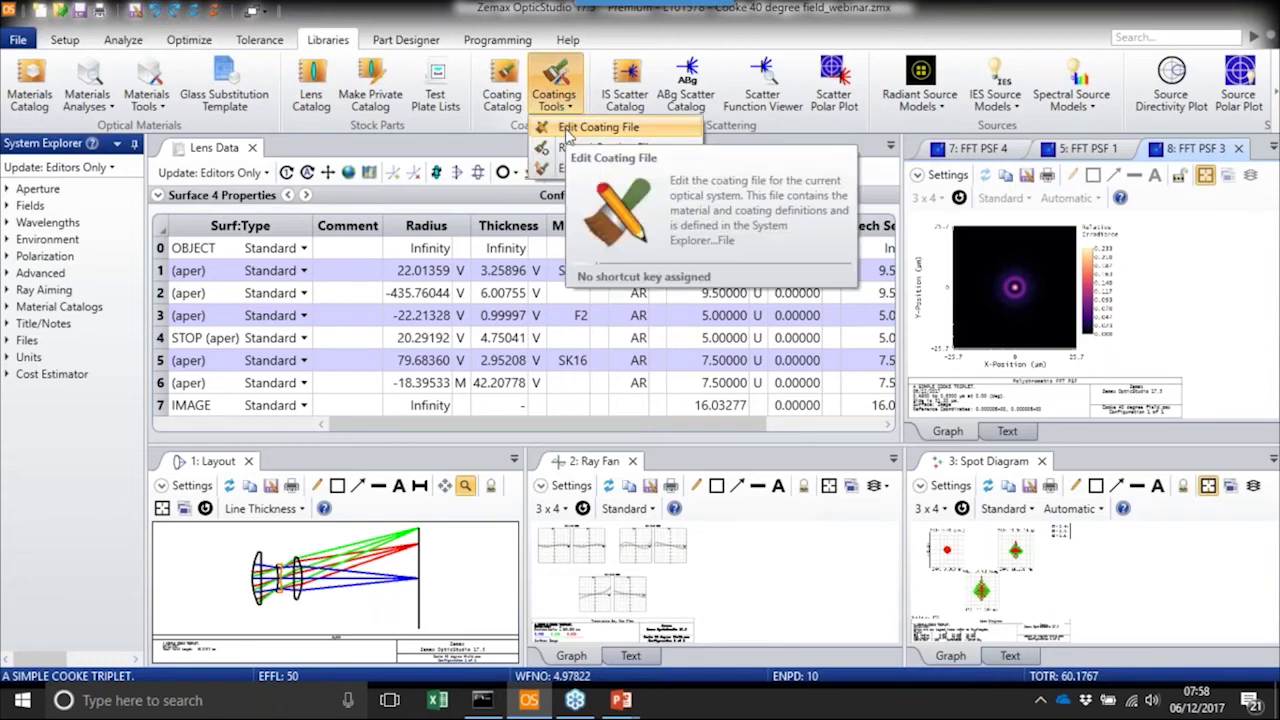
{"action": "left_click", "coordinate": [597, 127]}
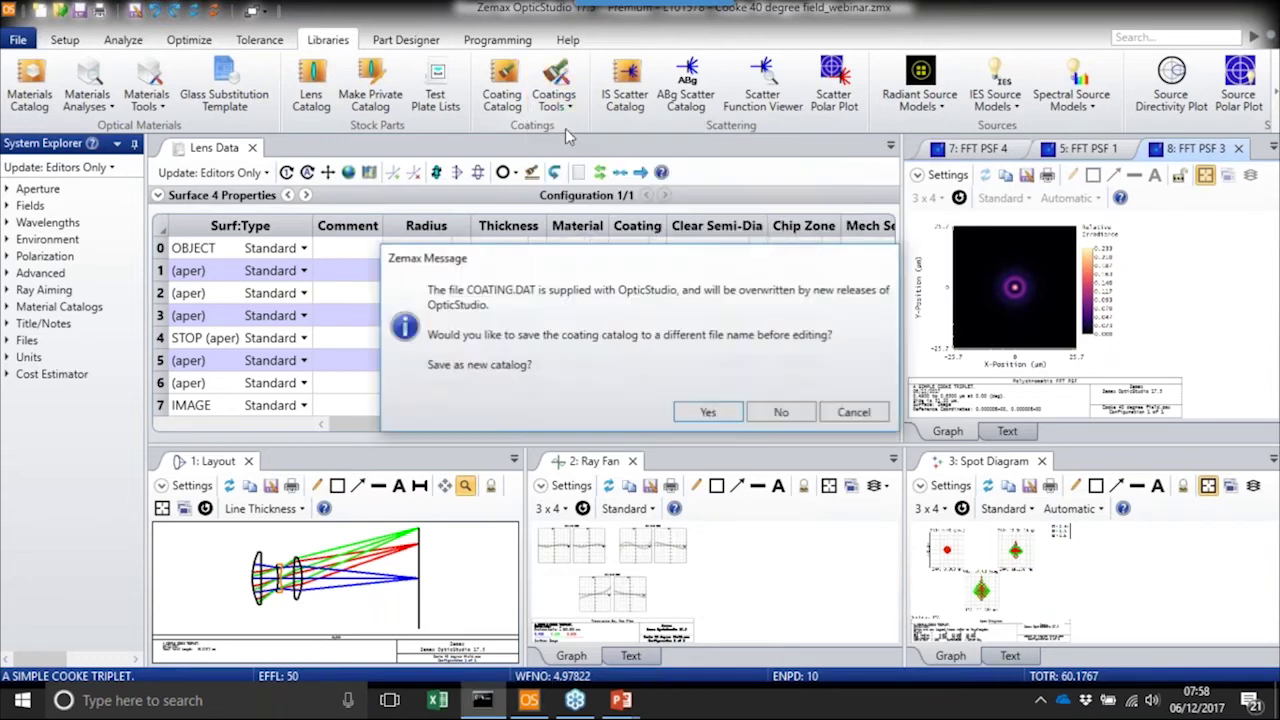
{"action": "left_click", "coordinate": [778, 417]}
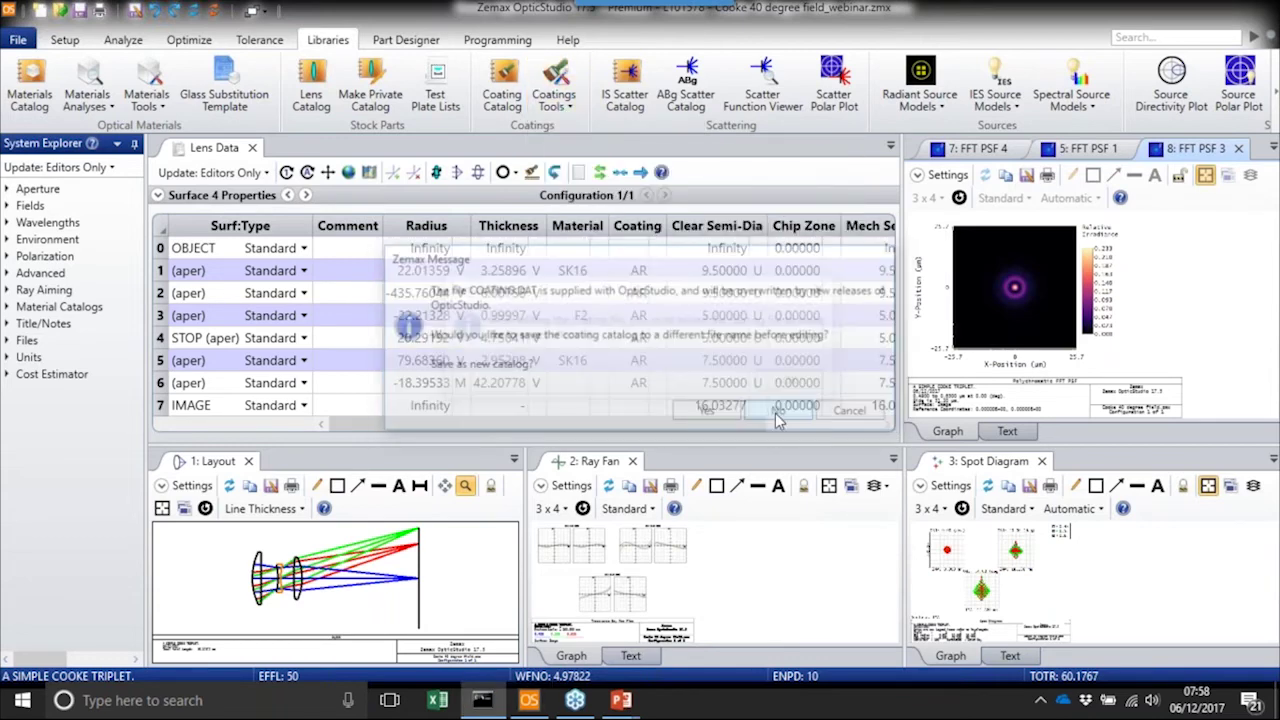
{"action": "left_click", "coordinate": [792, 383]}
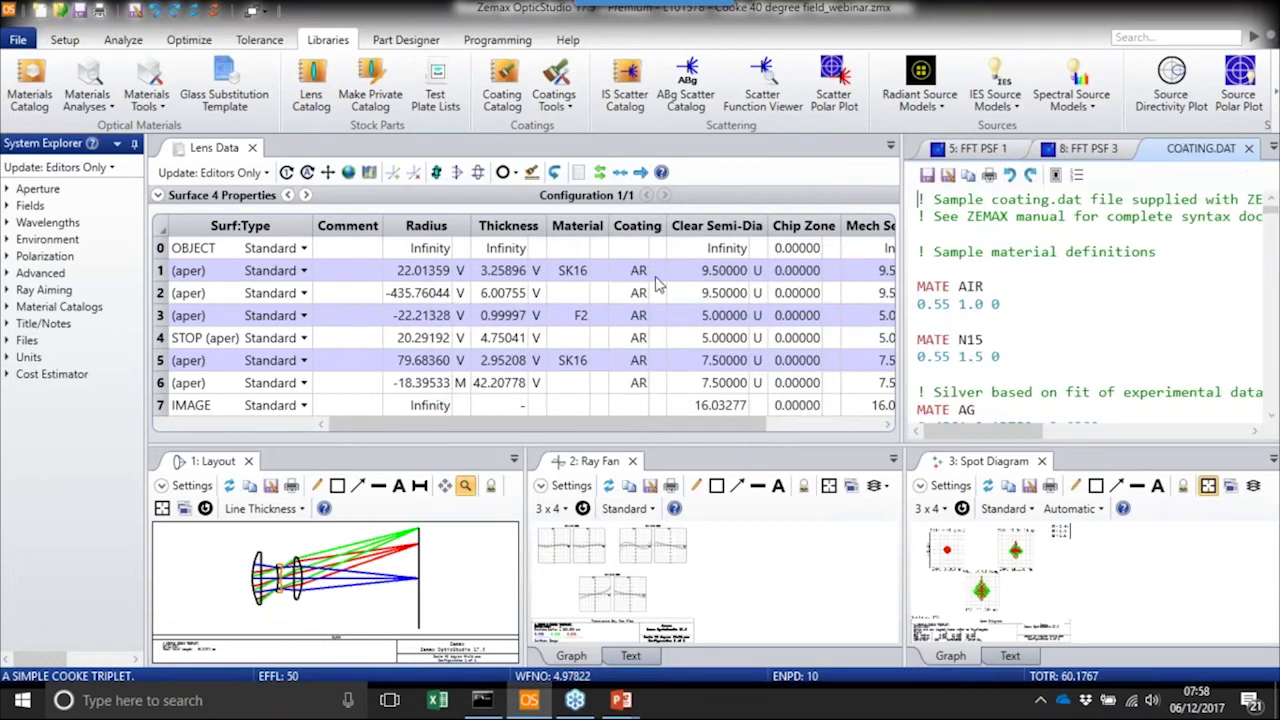
{"action": "left_click_drag", "start_coordinate": [1185, 150], "coordinate": [225, 52]}
{"action": "left_click_drag", "start_coordinate": [542, 342], "coordinate": [1016, 651]}
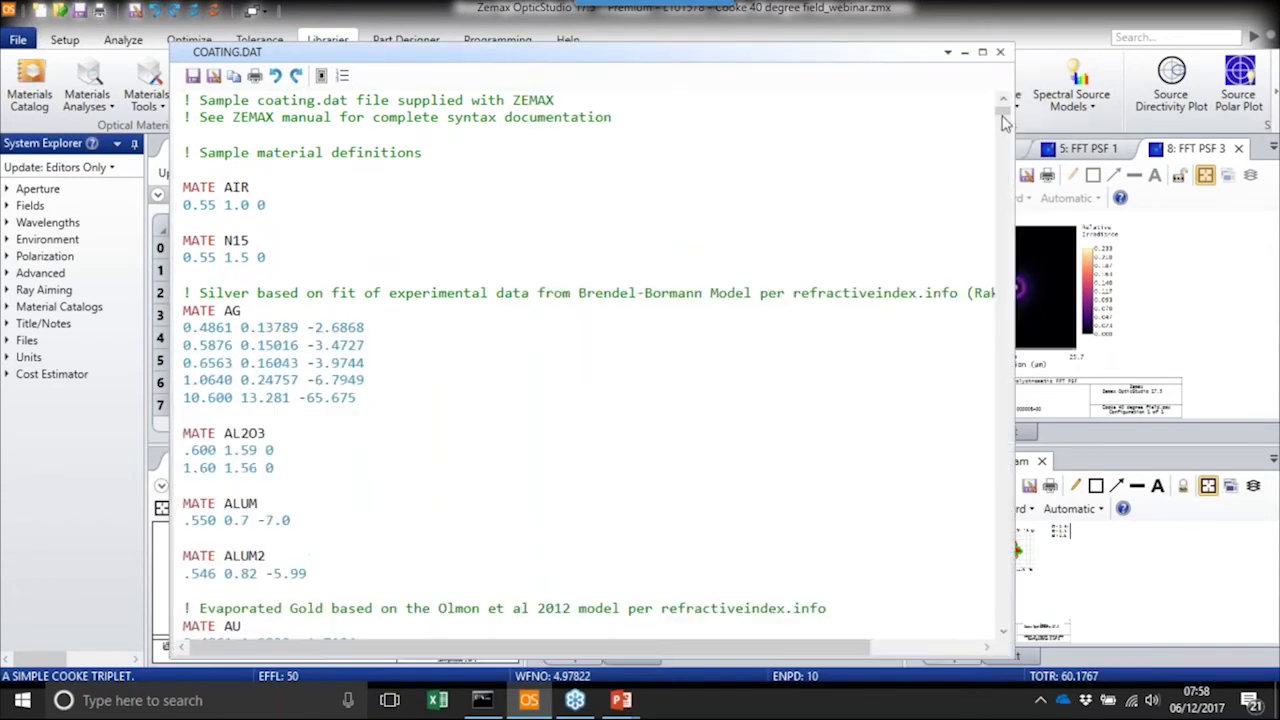
Examine the Essential MacLeod coating examples in COATING.DAT, widening the window to read the full comment lines, and close the file
{"action": "left_click_drag", "start_coordinate": [1004, 127], "coordinate": [1004, 320]}
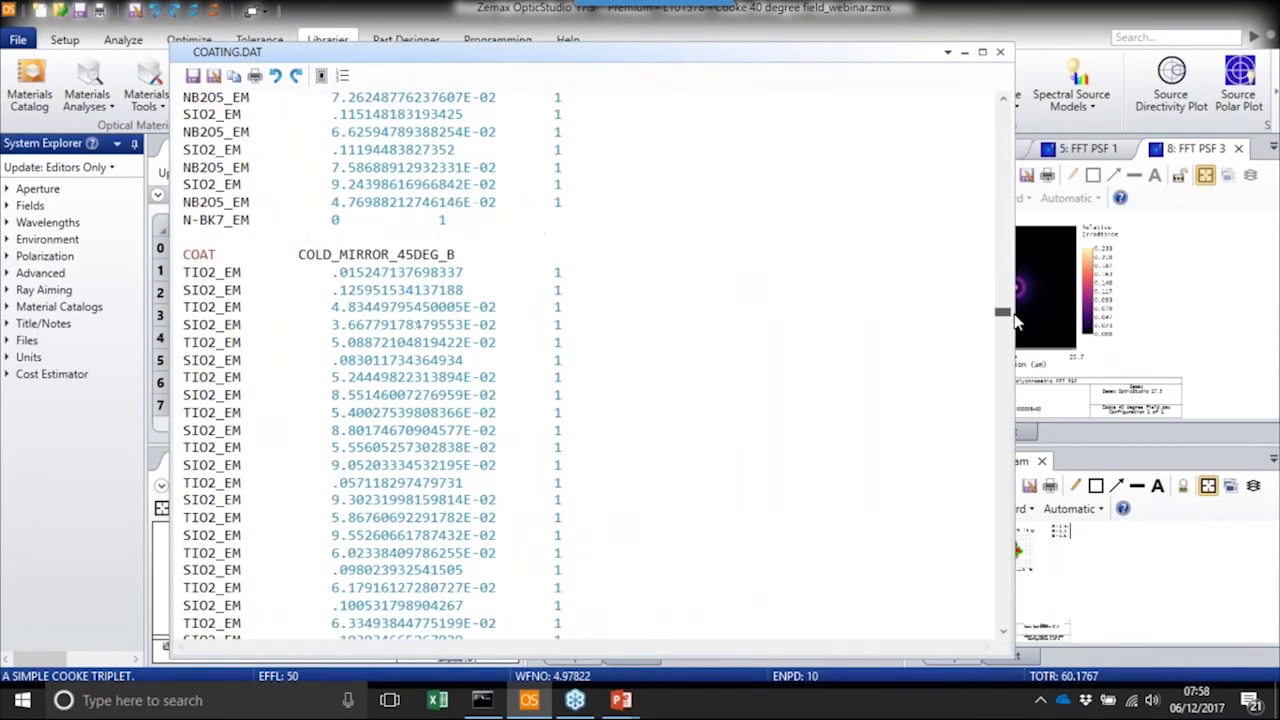
{"action": "scroll", "coordinate": [824, 319], "scroll_direction": "up", "scroll_amount": 20}
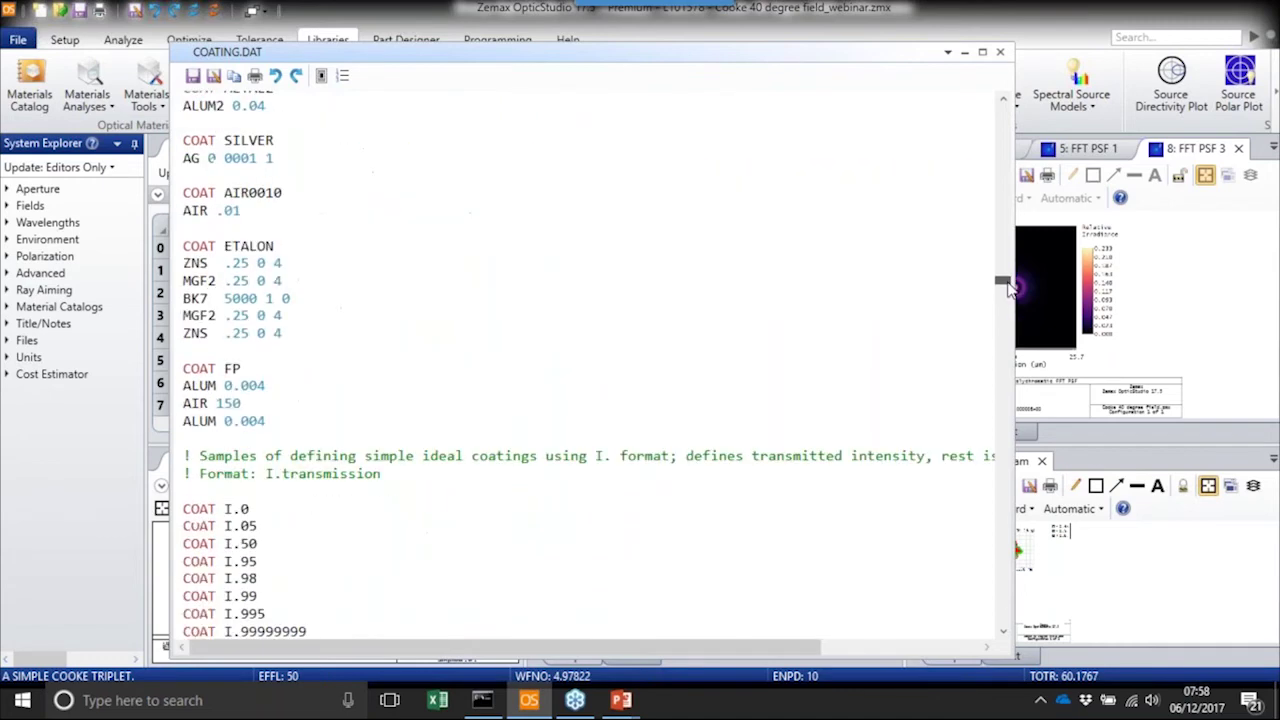
{"action": "scroll", "coordinate": [824, 319], "scroll_direction": "down", "scroll_amount": 5}
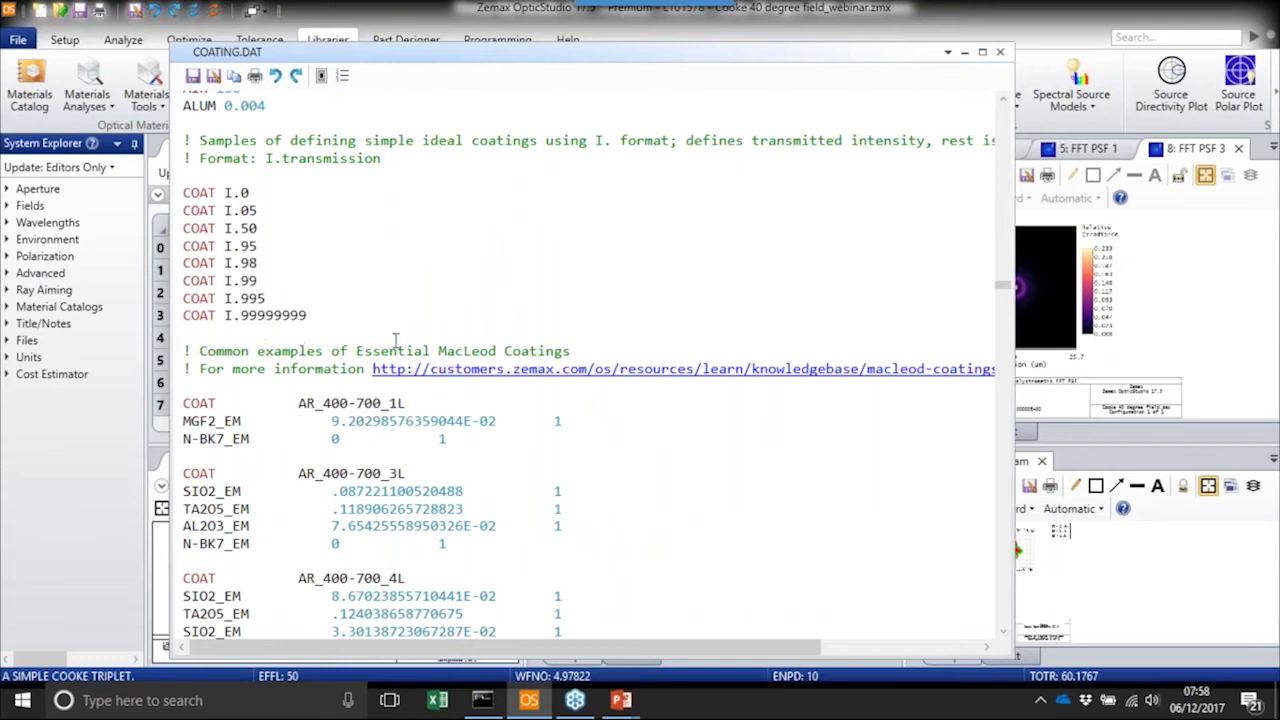
{"action": "left_click_drag", "start_coordinate": [1015, 448], "coordinate": [1202, 448]}
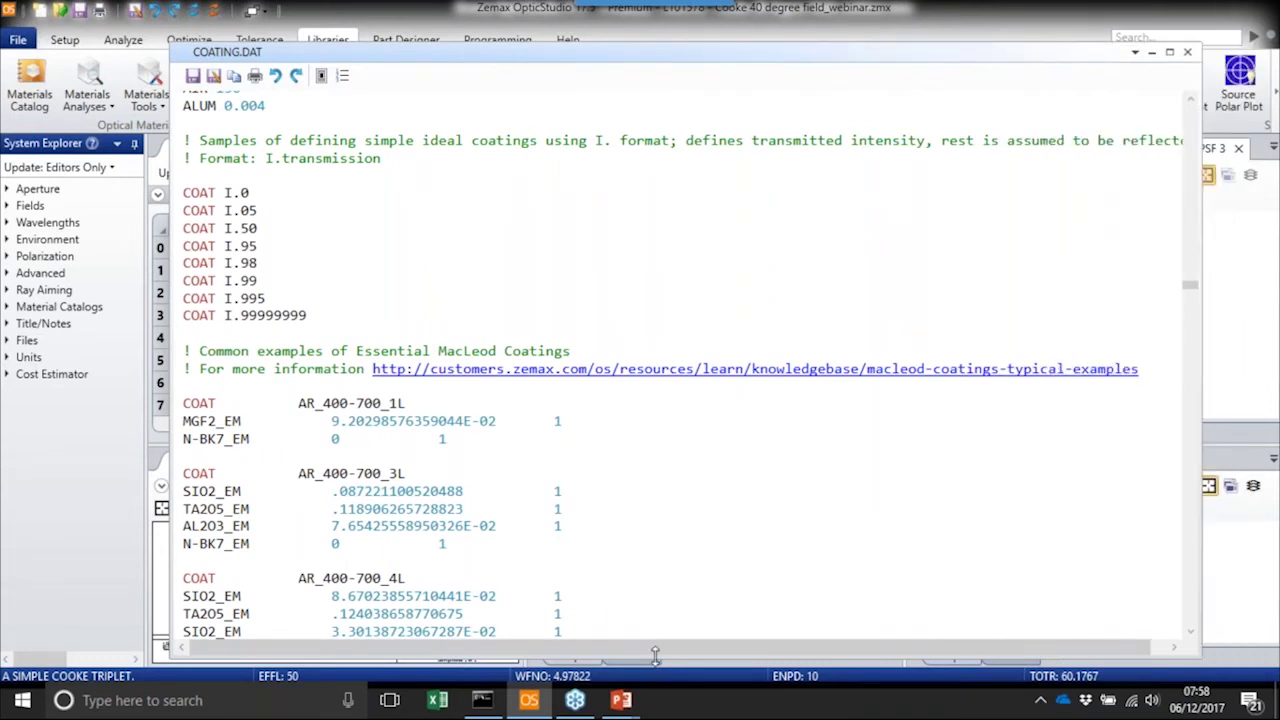
{"action": "left_click_drag", "start_coordinate": [652, 633], "coordinate": [652, 612]}
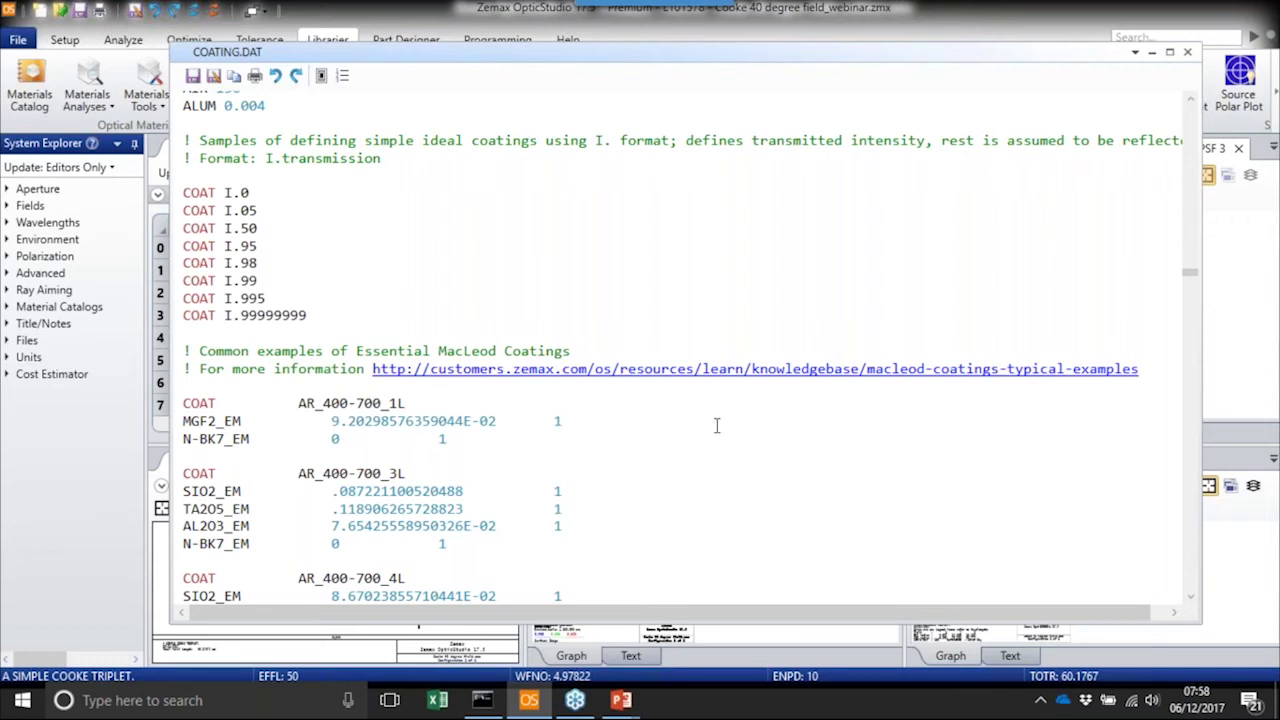
{"action": "scroll", "coordinate": [649, 456], "scroll_direction": "down", "scroll_amount": 3}
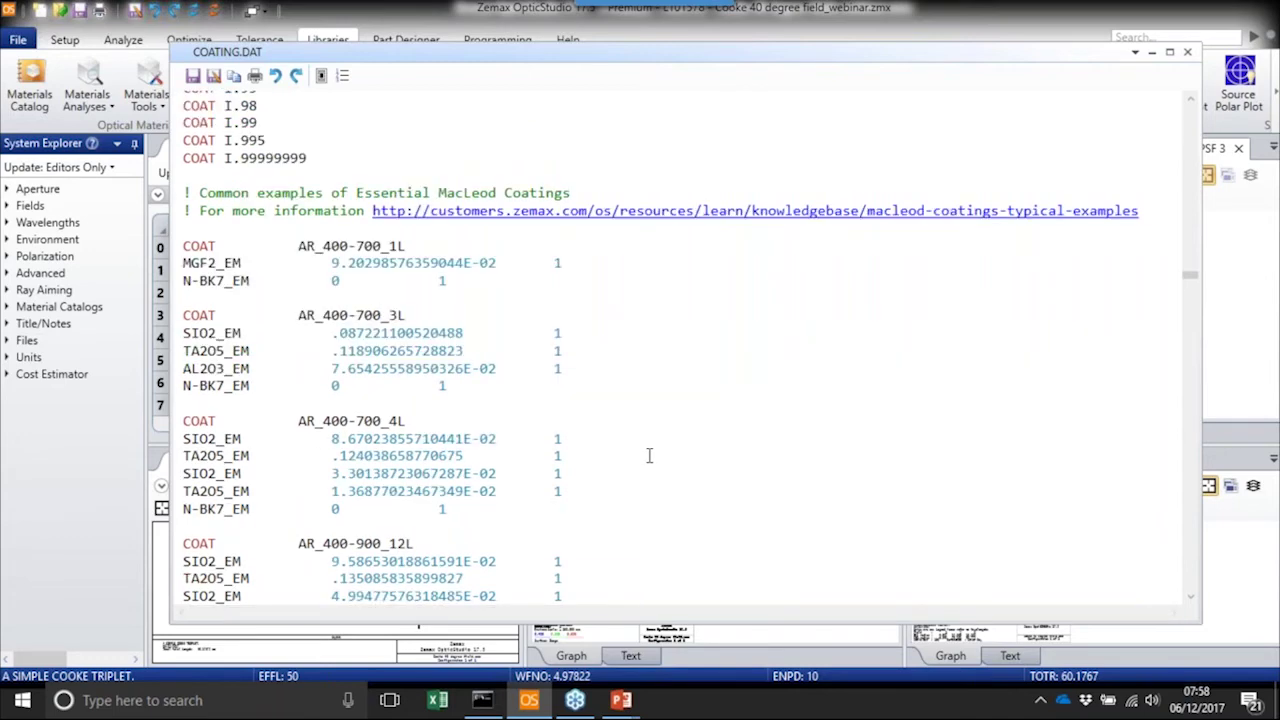
{"action": "scroll", "coordinate": [649, 456], "scroll_direction": "down", "scroll_amount": 15}
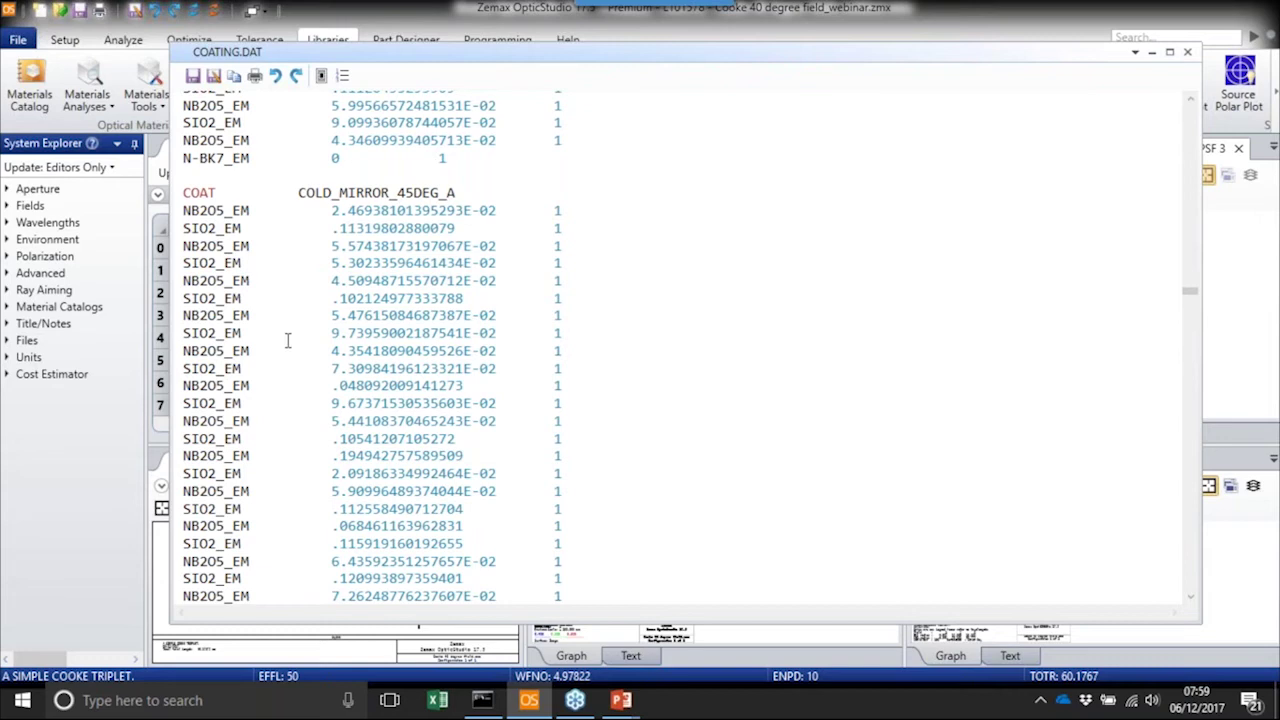
{"action": "left_click", "coordinate": [1187, 53]}
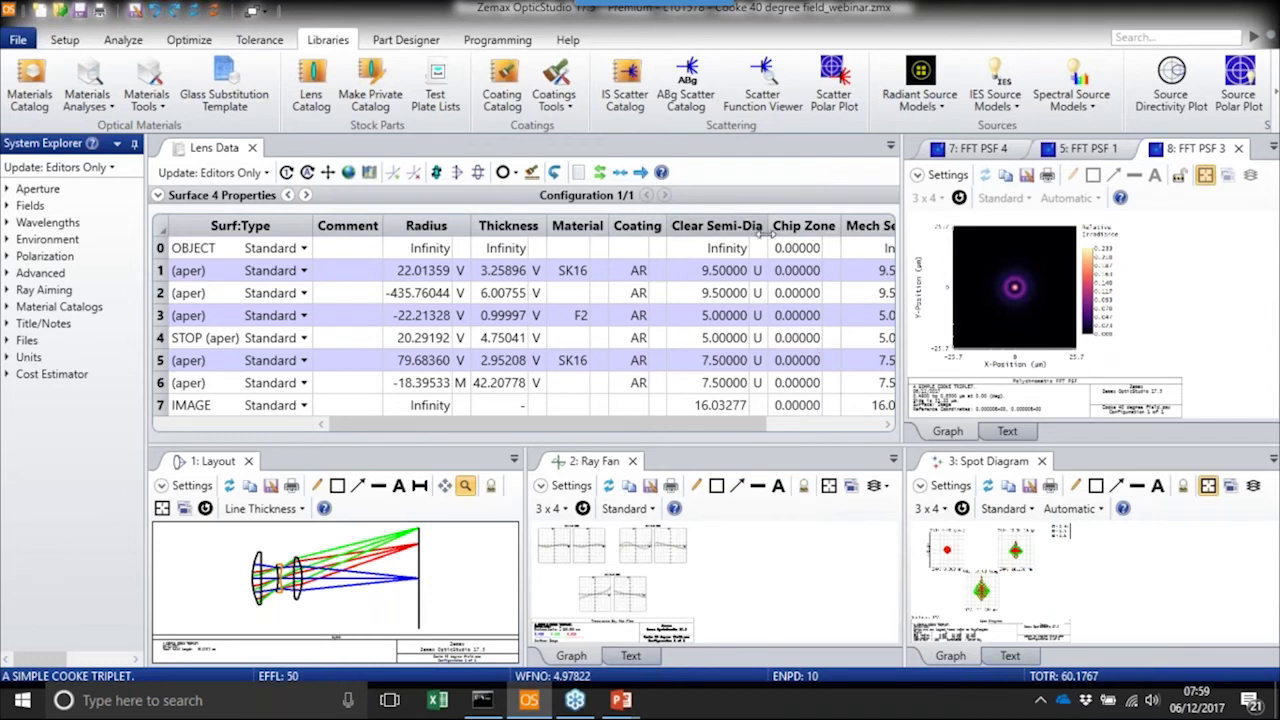
Start opening another lens file without saving the current one, and browse to the Samples folder in Webinar files
{"action": "left_click", "coordinate": [64, 40]}
{"action": "left_click", "coordinate": [17, 40]}
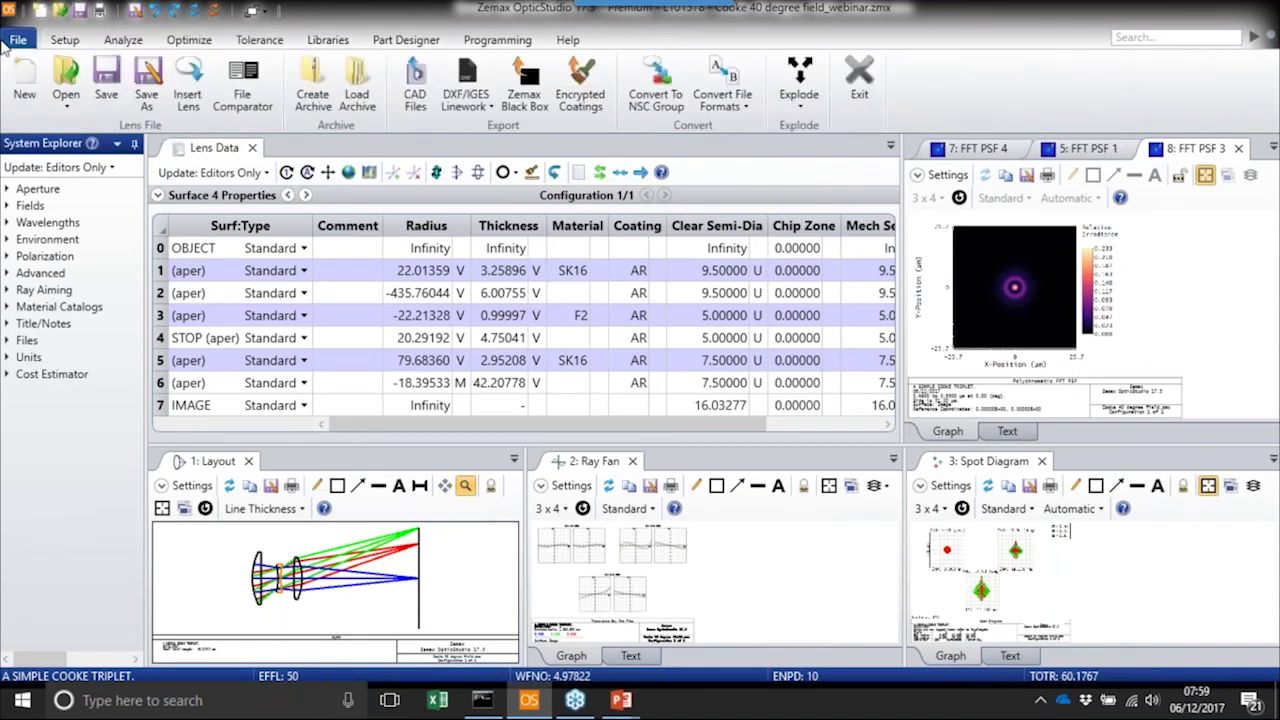
{"action": "left_click", "coordinate": [66, 80]}
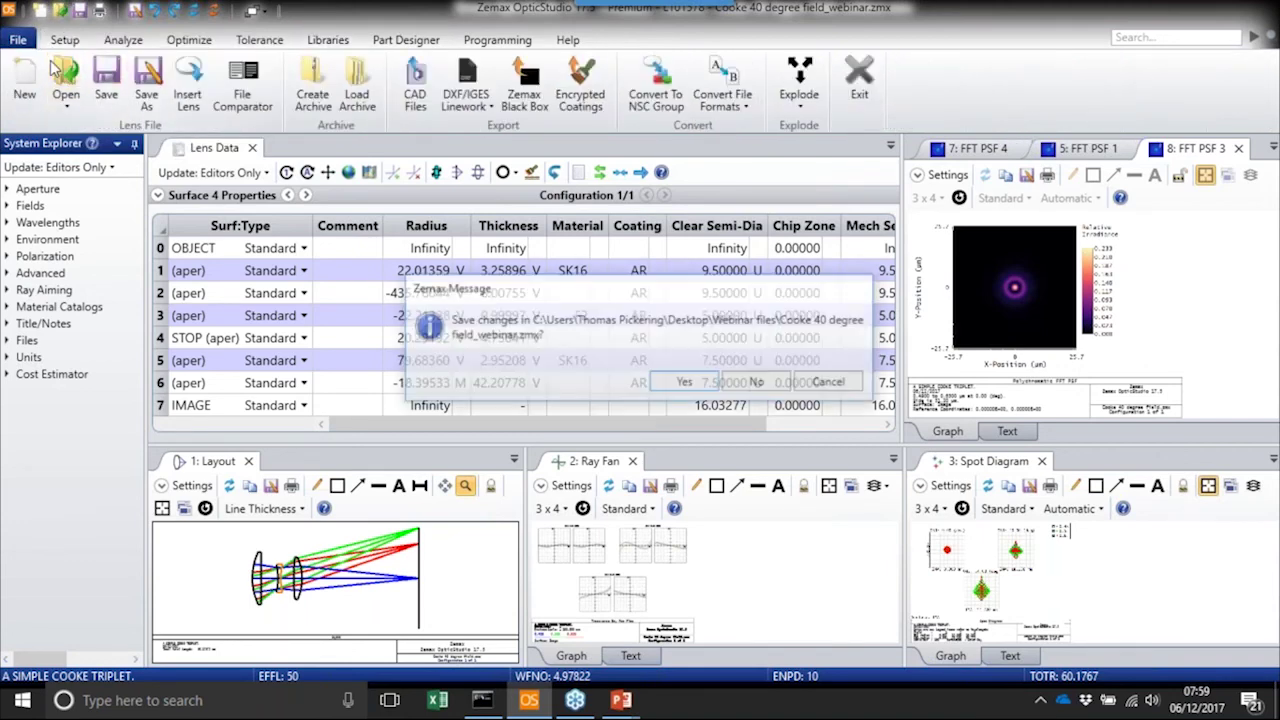
{"action": "left_click", "coordinate": [770, 383]}
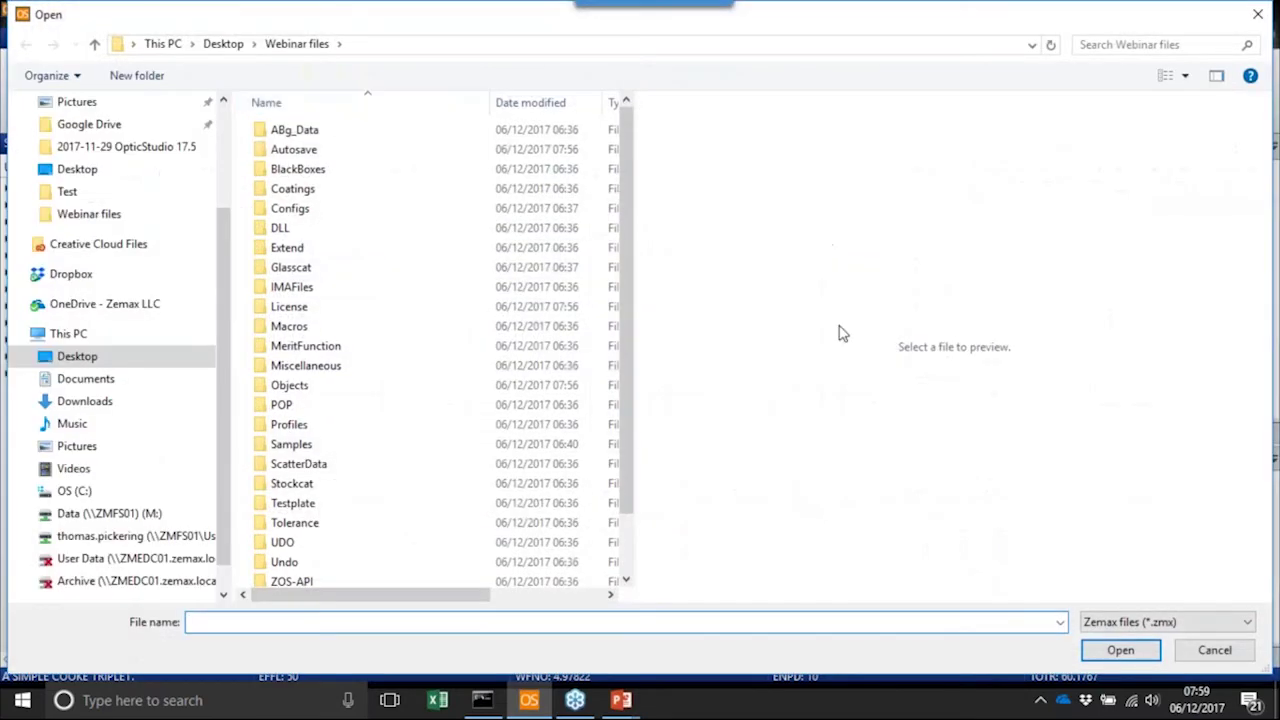
{"action": "scroll", "coordinate": [371, 510], "scroll_direction": "down", "scroll_amount": 1}
{"action": "left_click", "coordinate": [337, 384]}
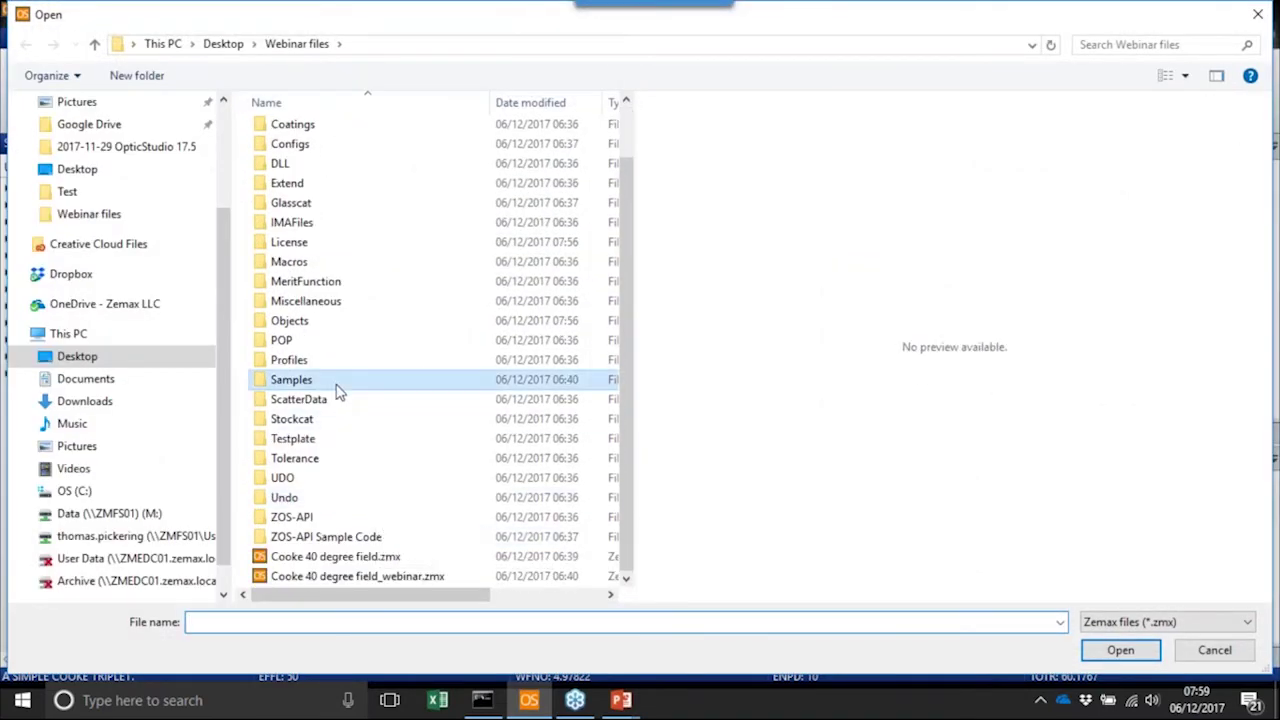
{"action": "double_click", "coordinate": [337, 390]}
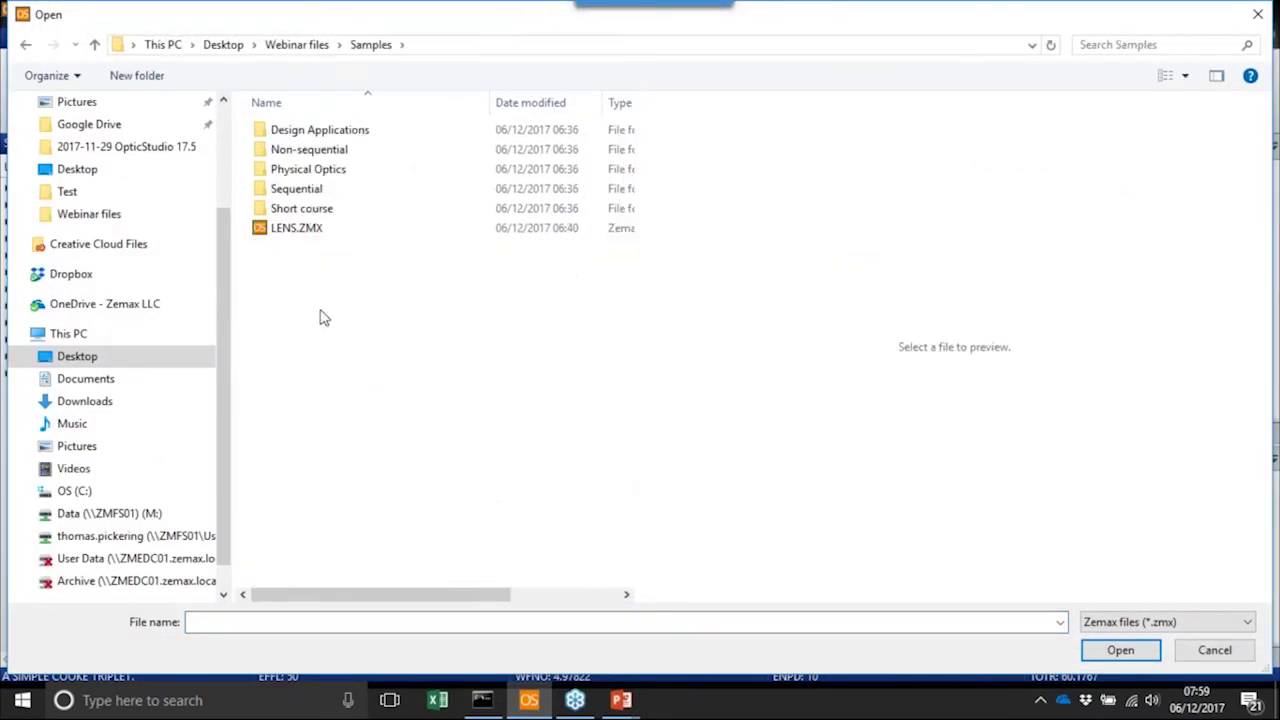
Browse the sample lens files in the Perspectives on Modern Optics and Imaging folder under Design Applications, and cancel opening a file
{"action": "left_click_drag", "start_coordinate": [489, 100], "coordinate": [565, 152]}
{"action": "left_click", "coordinate": [362, 135]}
{"action": "left_click_drag", "start_coordinate": [640, 257], "coordinate": [966, 272]}
{"action": "double_click", "coordinate": [318, 134]}
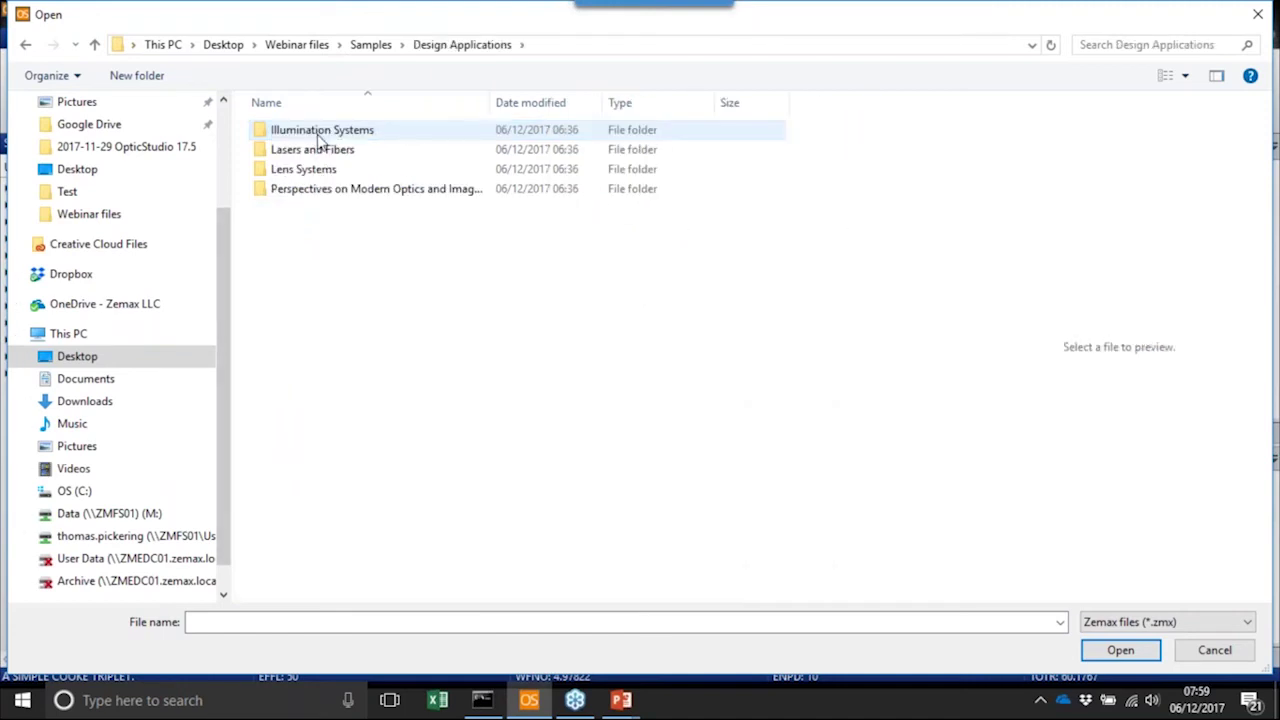
{"action": "left_click", "coordinate": [340, 190]}
{"action": "left_click_drag", "start_coordinate": [491, 103], "coordinate": [620, 118]}
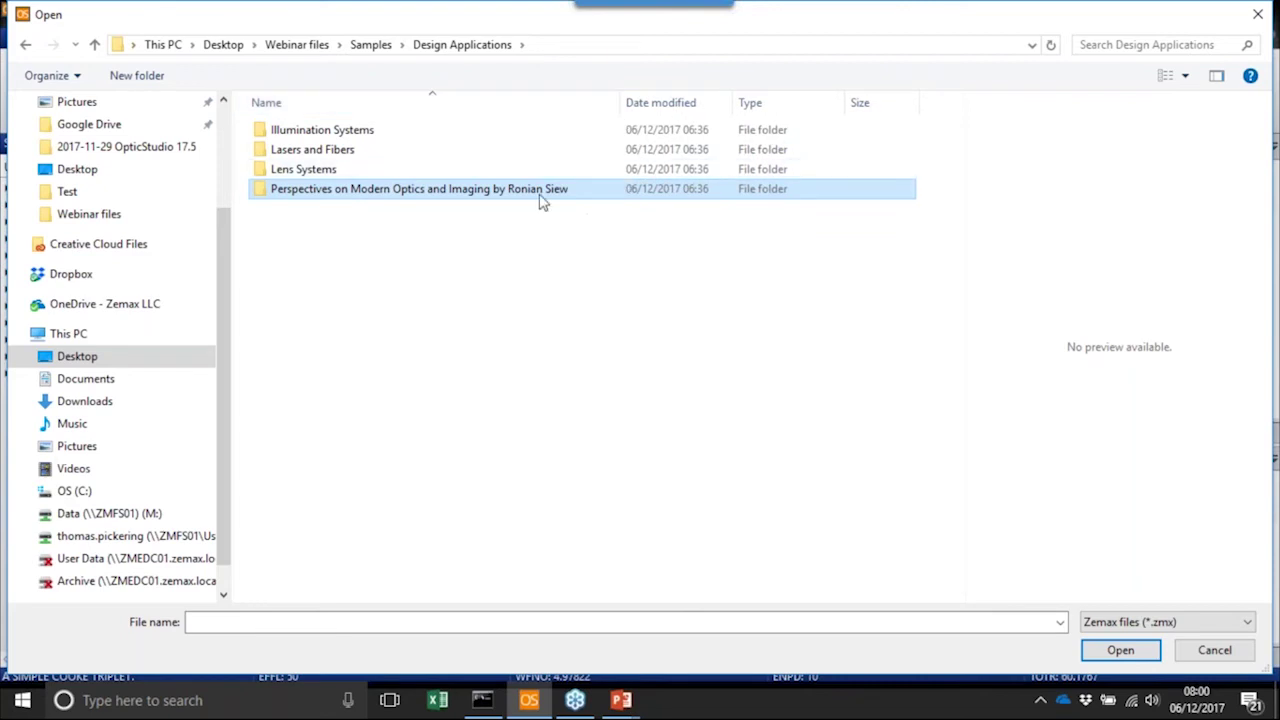
{"action": "double_click", "coordinate": [505, 195]}
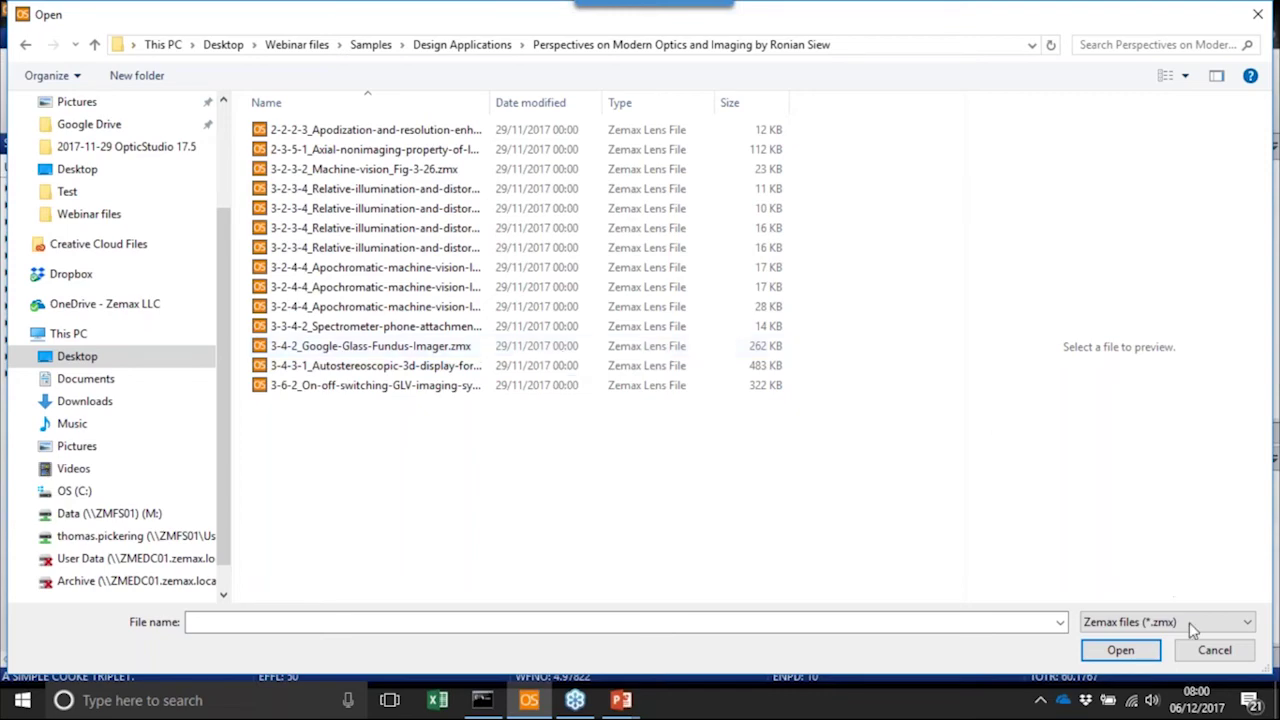
{"action": "left_click", "coordinate": [1214, 651]}
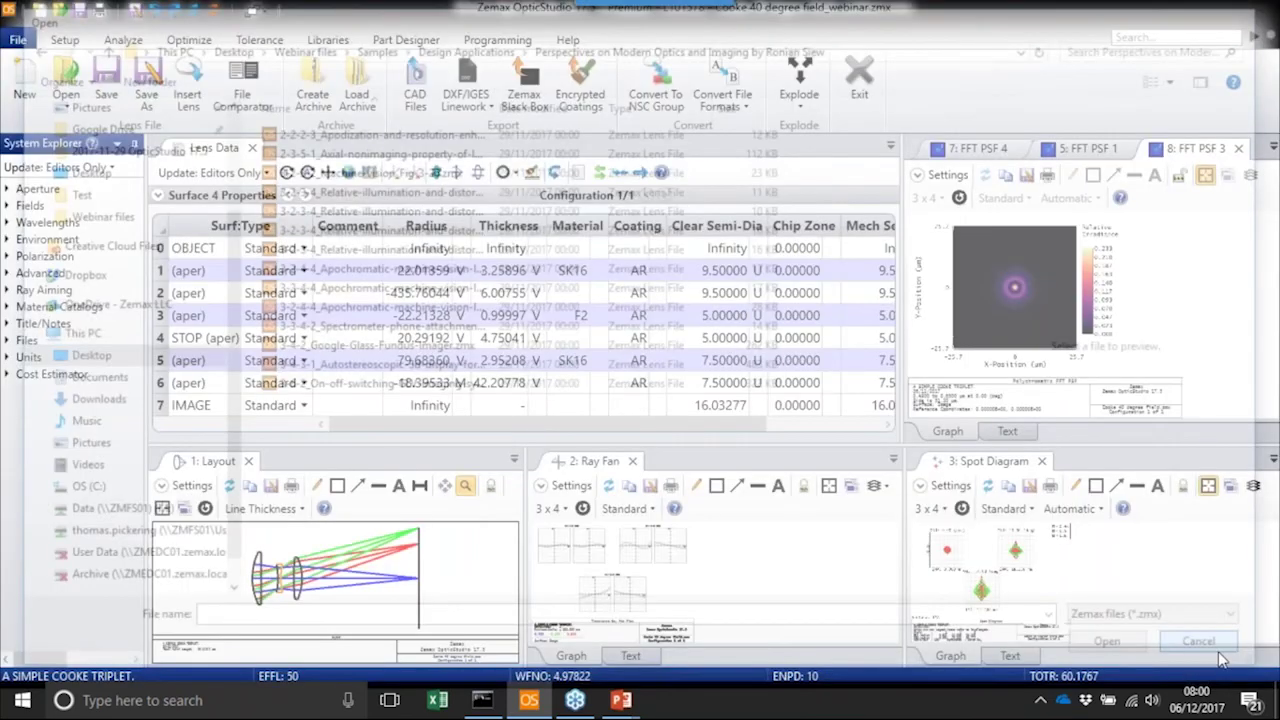
Switch to the PowerPoint slide show to present the Q&A slide
{"action": "key", "text": "alt+Tab"}
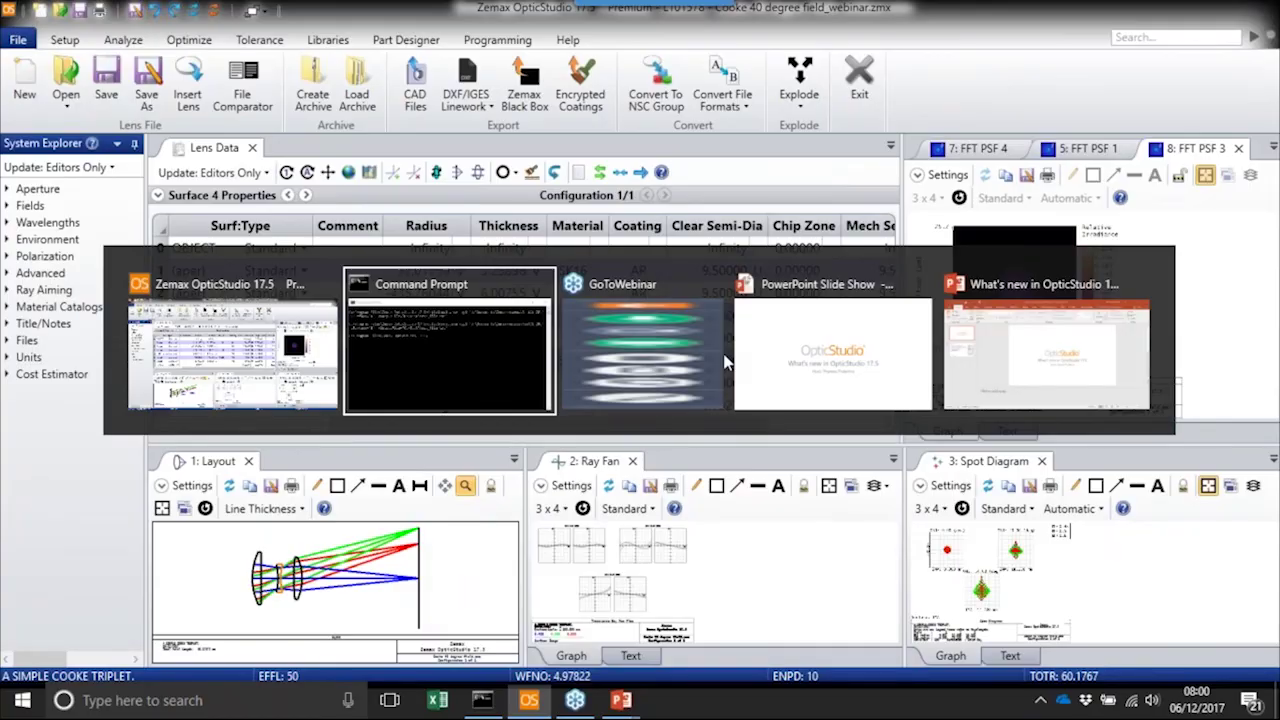
{"action": "left_click", "coordinate": [760, 360]}
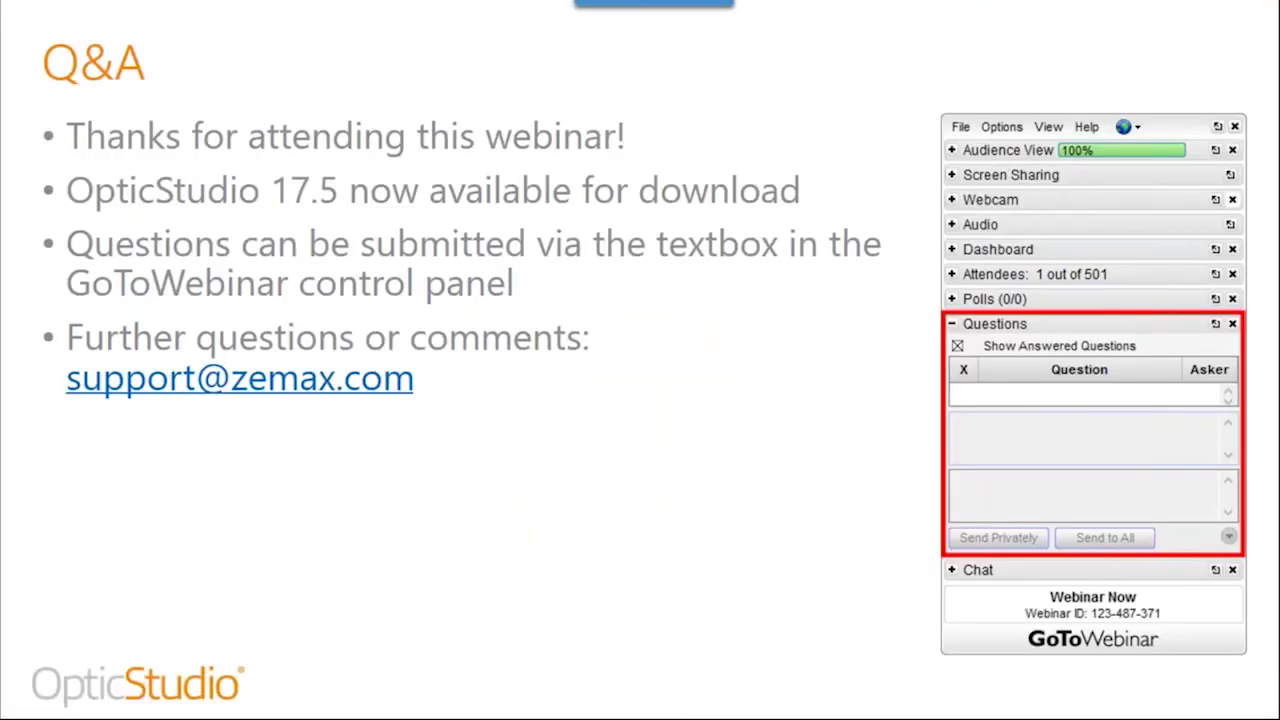